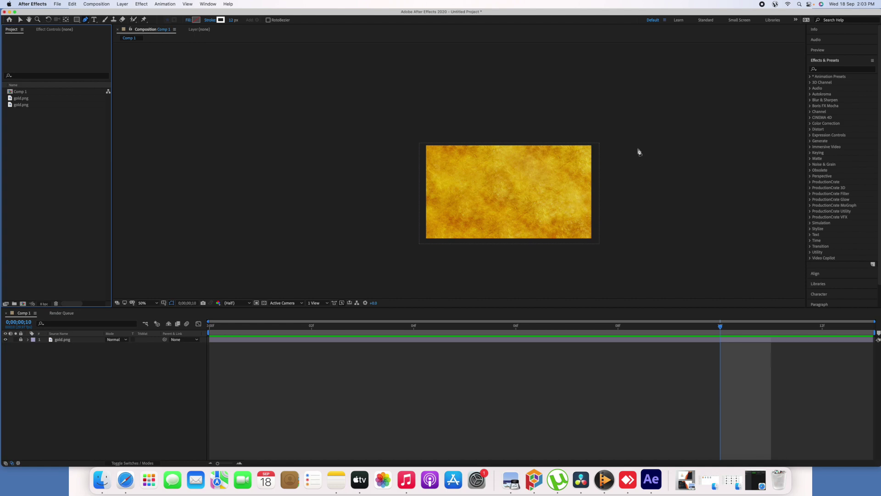
Step: Activate the Pen tool and set the shape fill type to Solid Color at 100% opacity in Normal mode
click(20, 20)
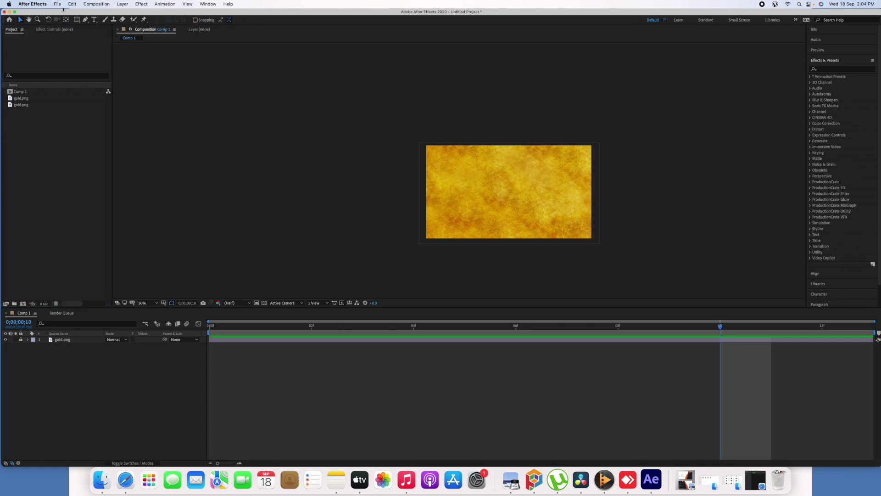
click(88, 22)
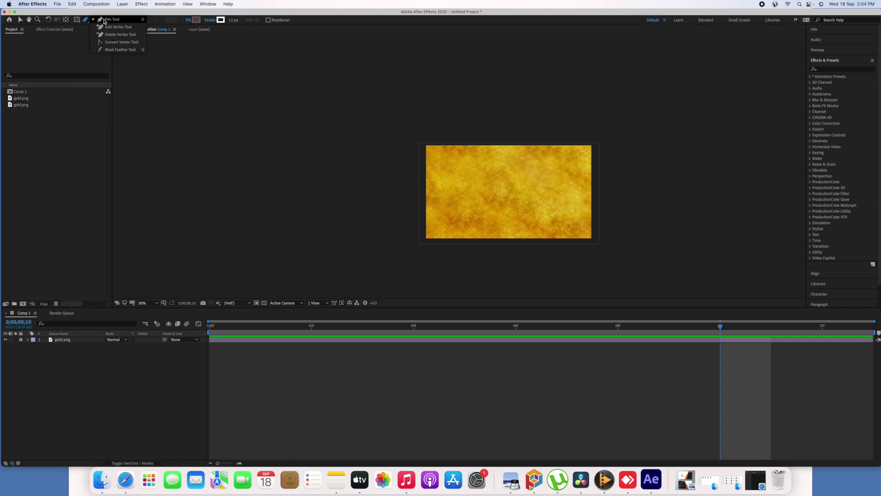
click(105, 21)
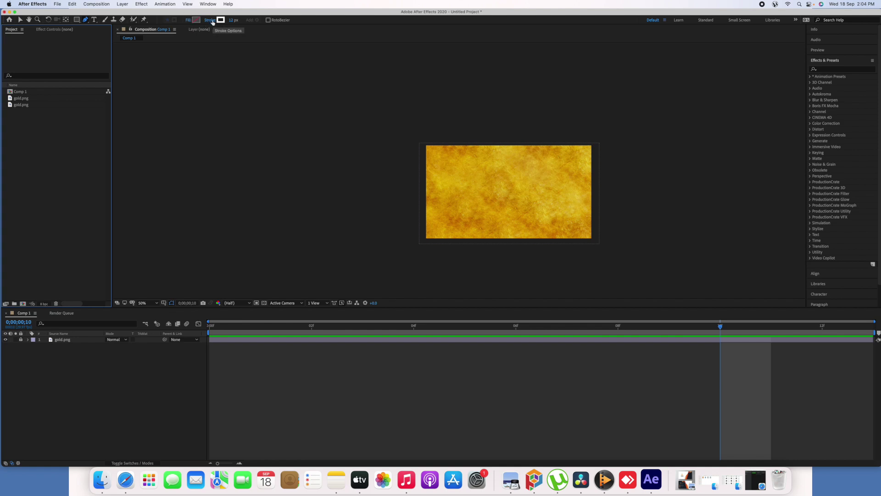
click(189, 21)
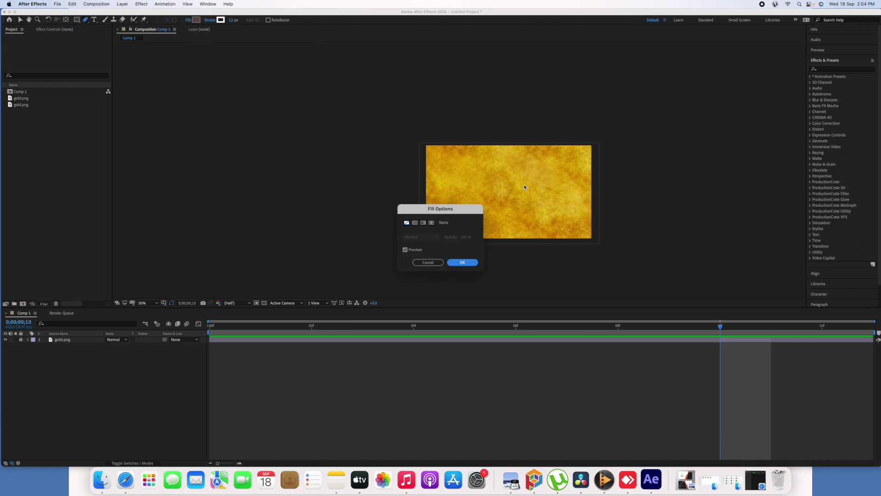
drag(460, 211, 342, 170)
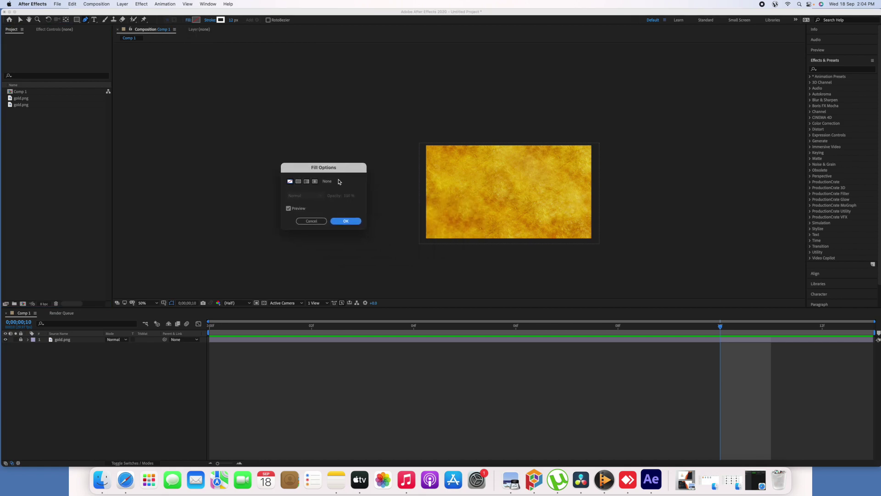
click(298, 182)
click(306, 182)
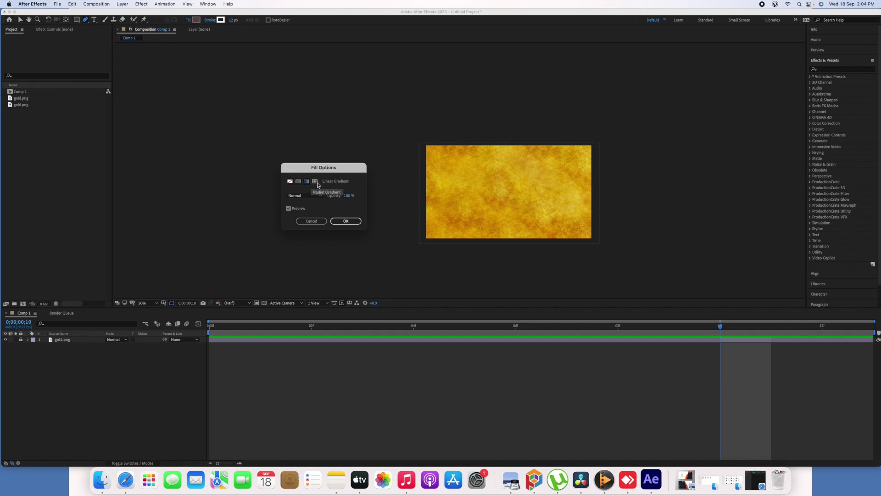
click(316, 182)
click(298, 181)
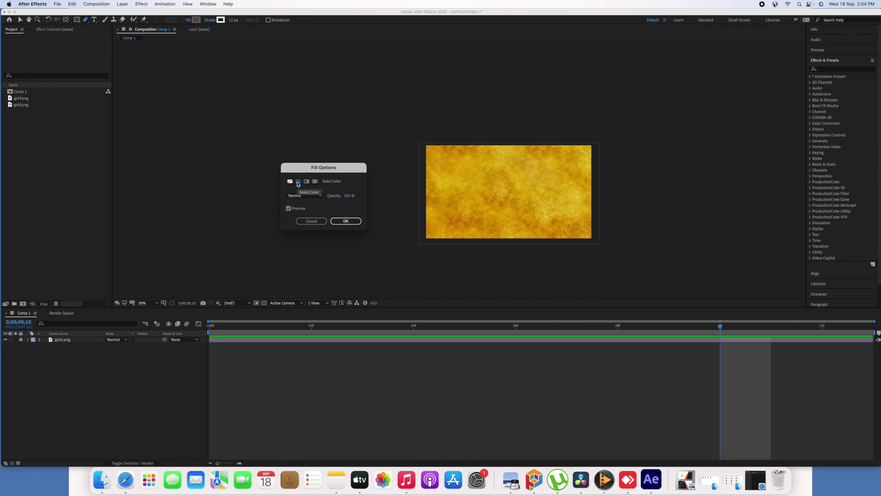
click(345, 222)
click(346, 223)
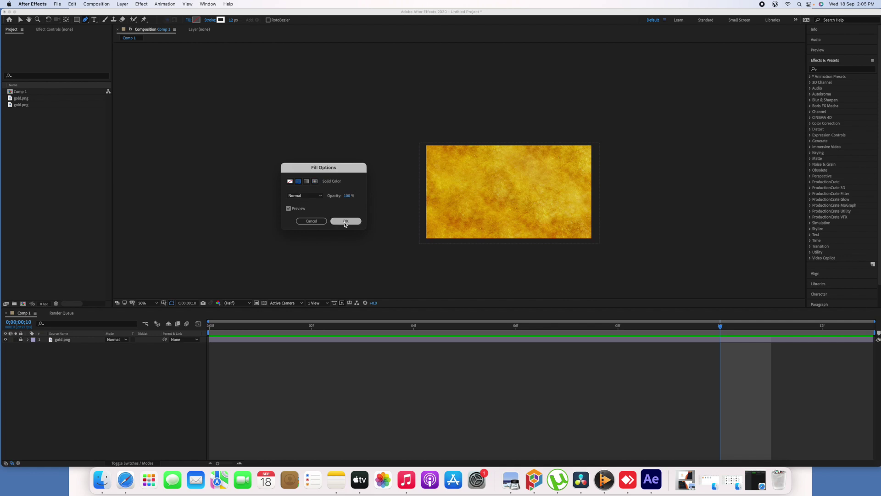
Step: Choose a bright green as the shape fill color
click(197, 21)
drag(496, 181, 299, 186)
click(349, 234)
drag(370, 253, 369, 257)
click(346, 208)
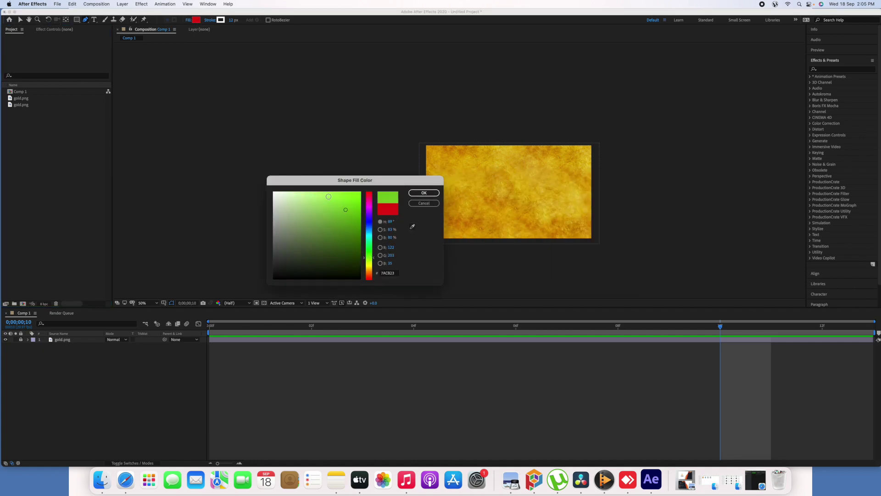
click(354, 200)
click(412, 194)
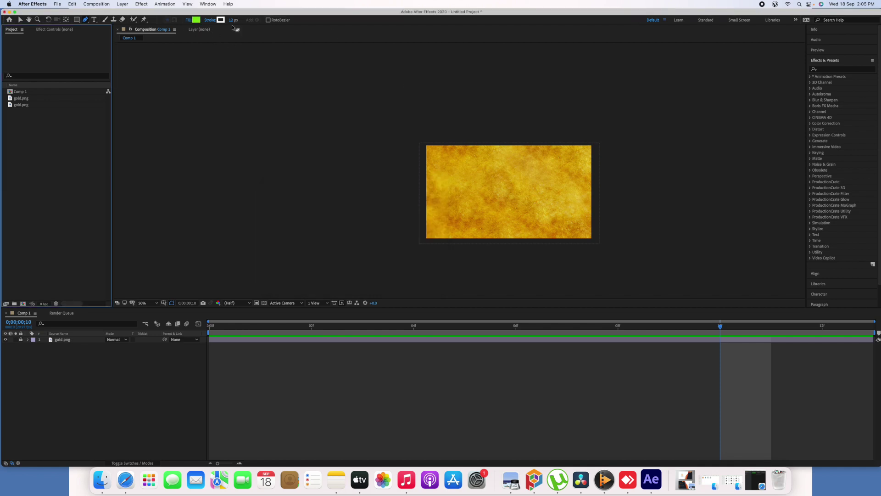
Step: Set the shape stroke to Solid Color and pick the near-white F4EAEA as its color
mouse_move(233, 24)
mouse_down()
mouse_move(243, 26)
mouse_move(231, 30)
mouse_up()
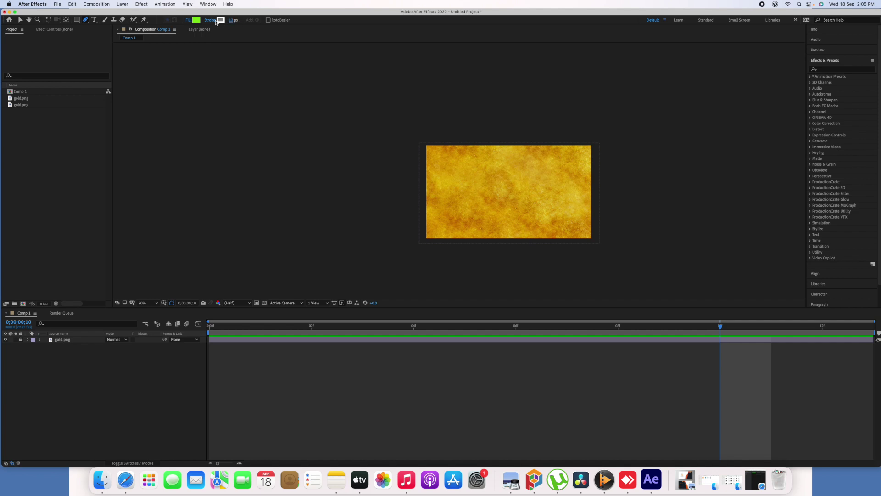
click(212, 22)
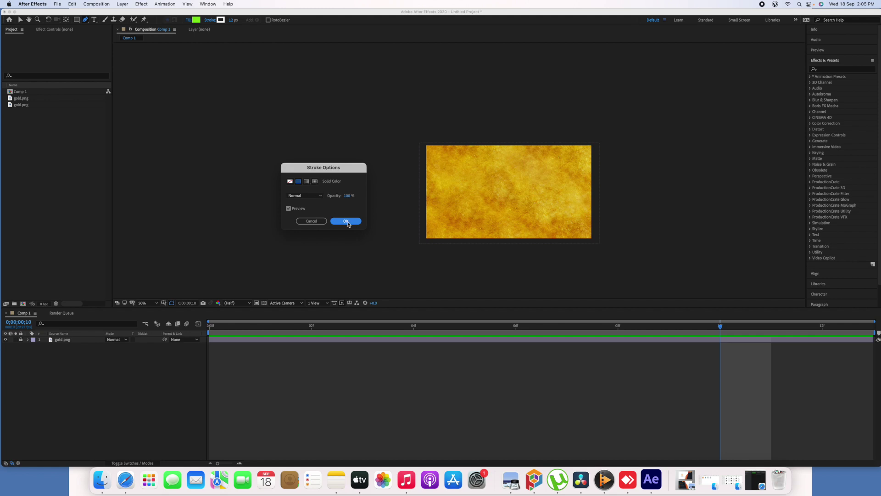
click(297, 182)
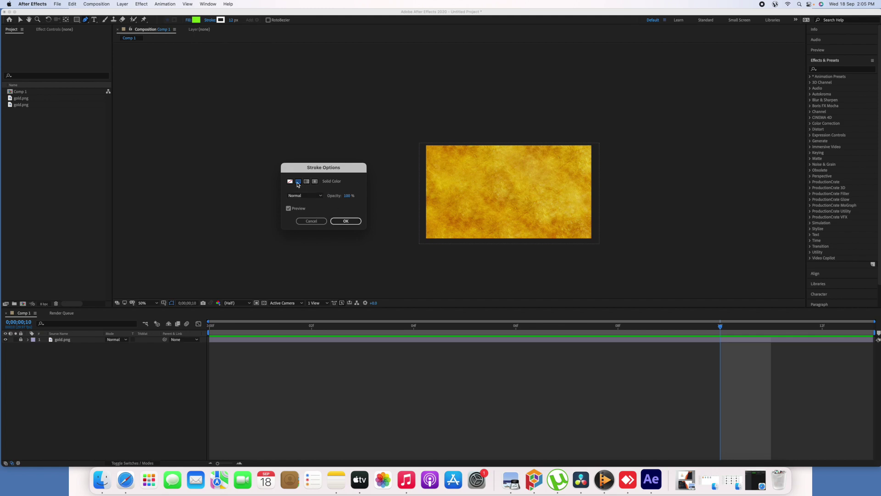
click(346, 222)
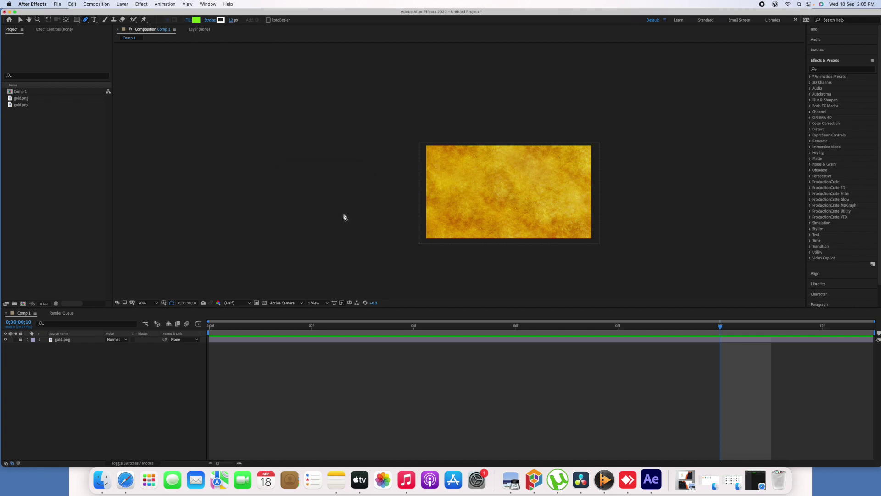
click(219, 21)
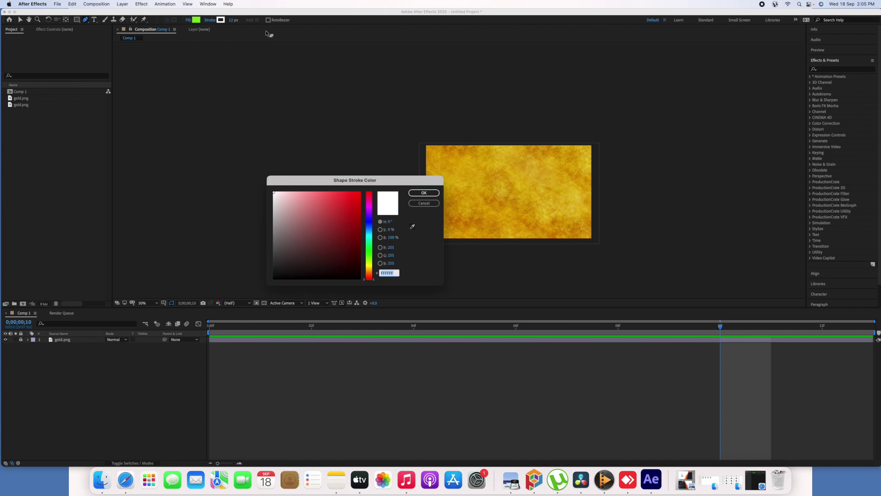
mouse_move(324, 214)
mouse_down()
mouse_move(330, 235)
mouse_move(341, 220)
mouse_move(276, 195)
mouse_up()
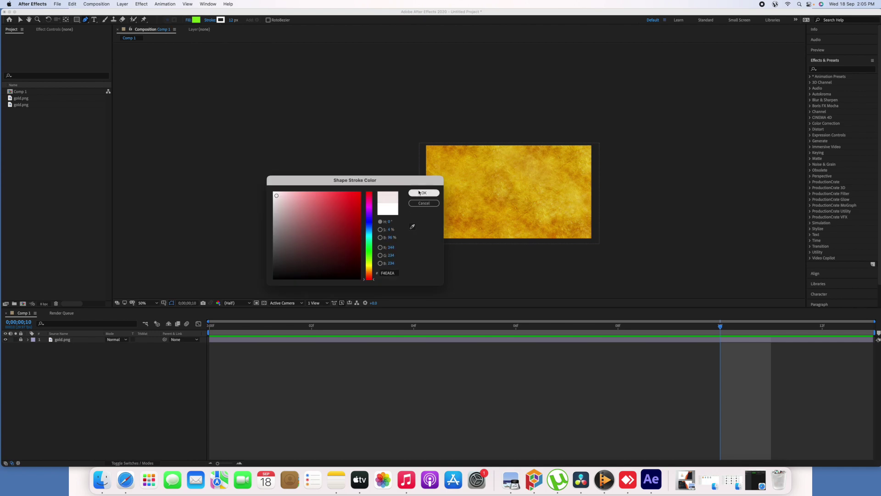
click(419, 195)
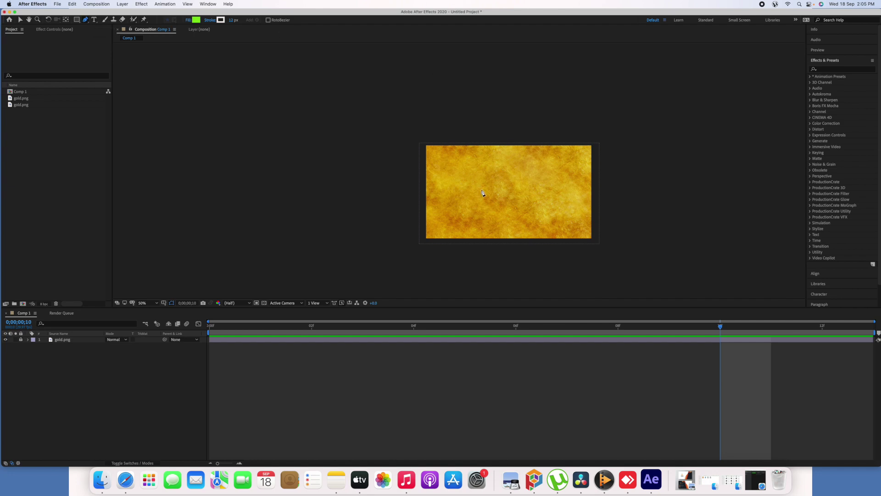
Step: Draw an open four-point, roughly rectangular path with the Pen tool over the lower middle of the gold image
click(452, 179)
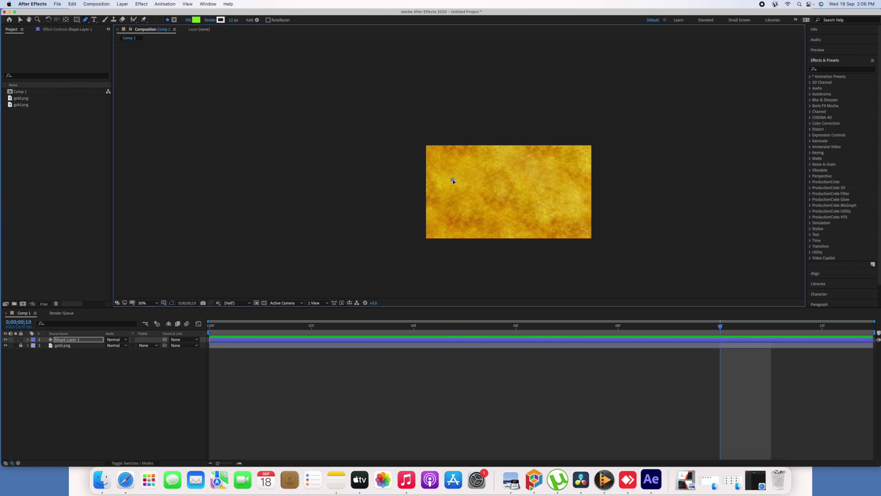
click(547, 179)
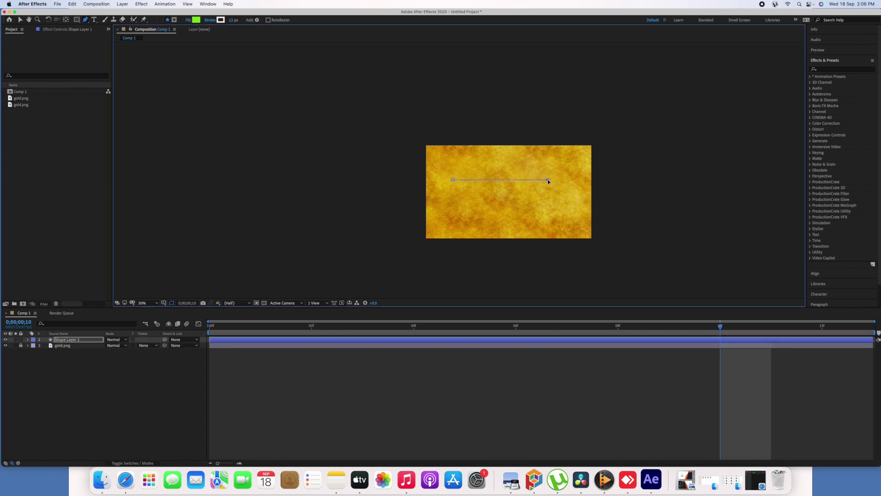
click(545, 219)
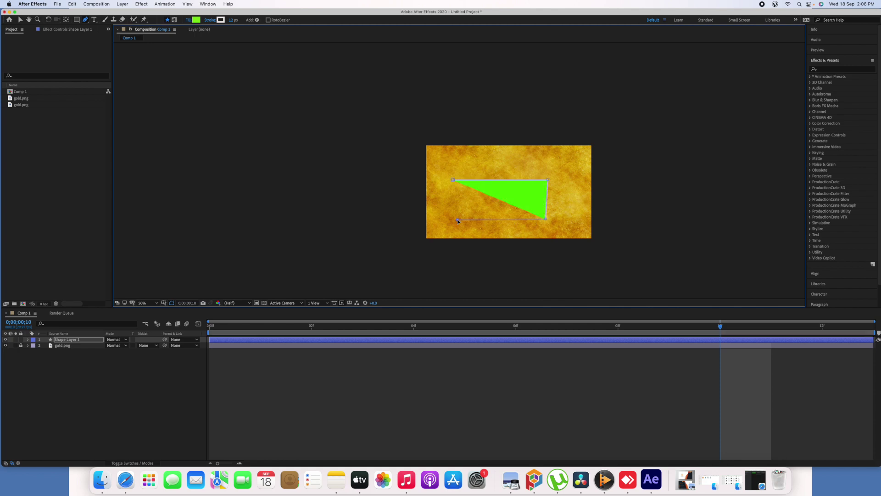
click(457, 219)
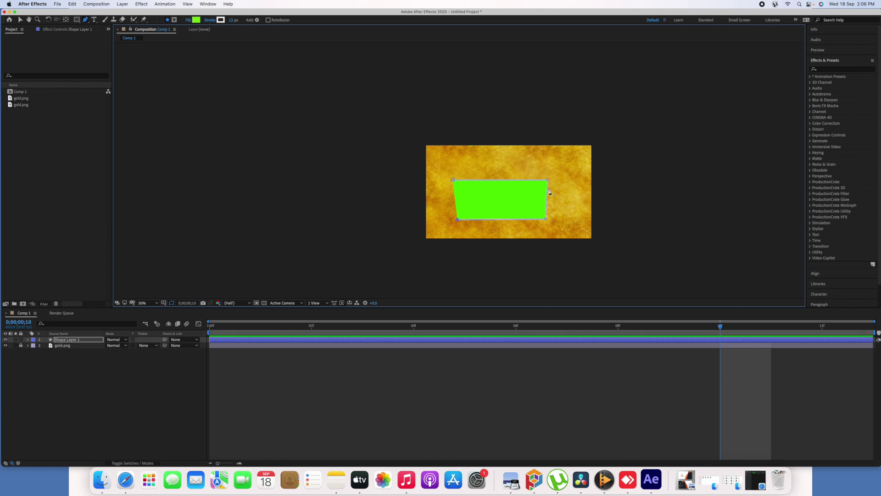
Step: Set the drawn shape's fill to None so only its stroke remains
scroll(487, 213, up, 3)
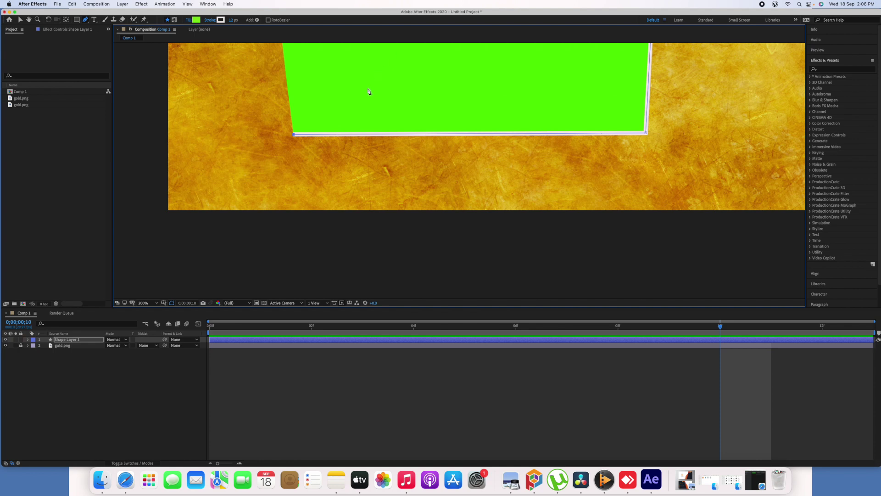
click(189, 21)
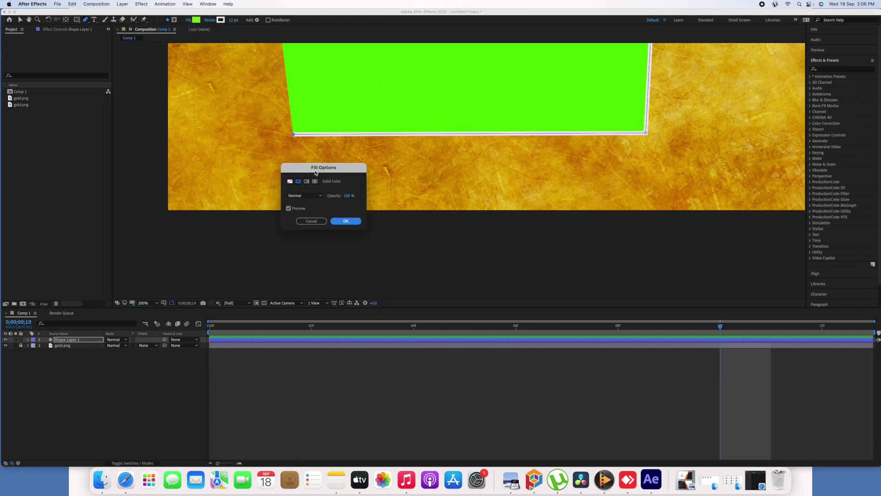
click(291, 181)
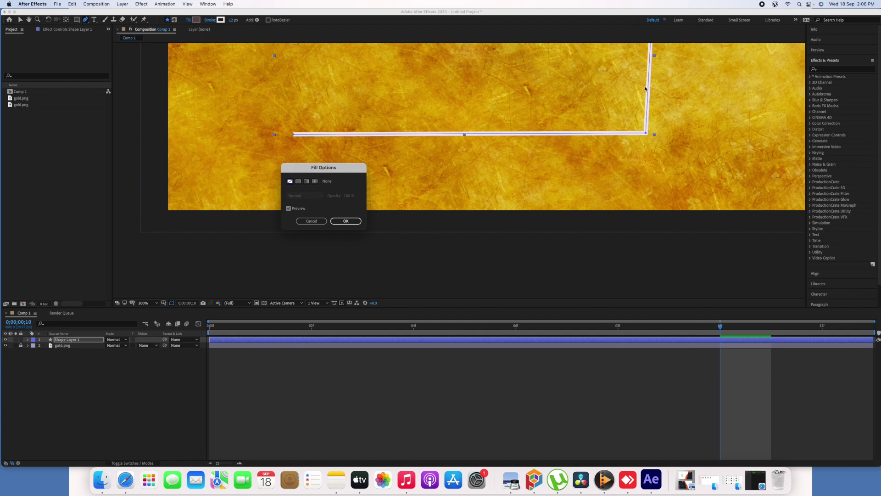
click(346, 221)
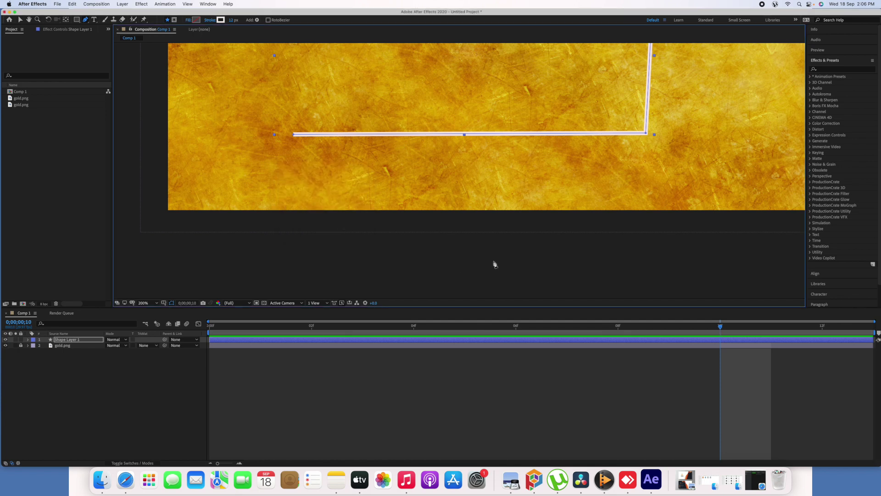
Step: Continue the path from its lower-left end with extra points outward to the left and close it at the starting vertex
key(period)
key(comma)
key(comma)
key(comma)
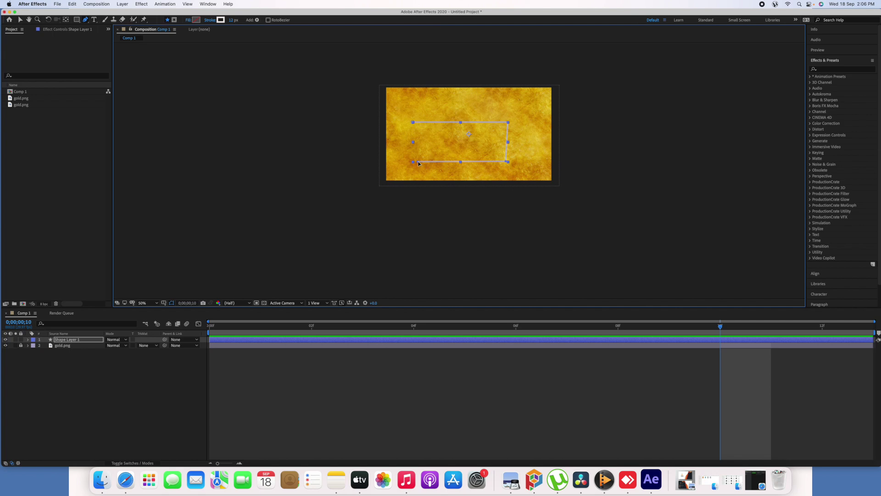
click(414, 148)
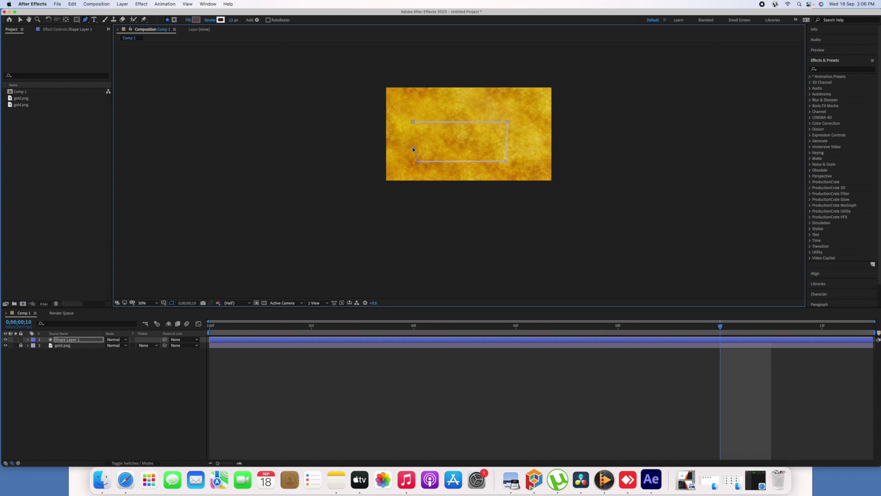
click(412, 121)
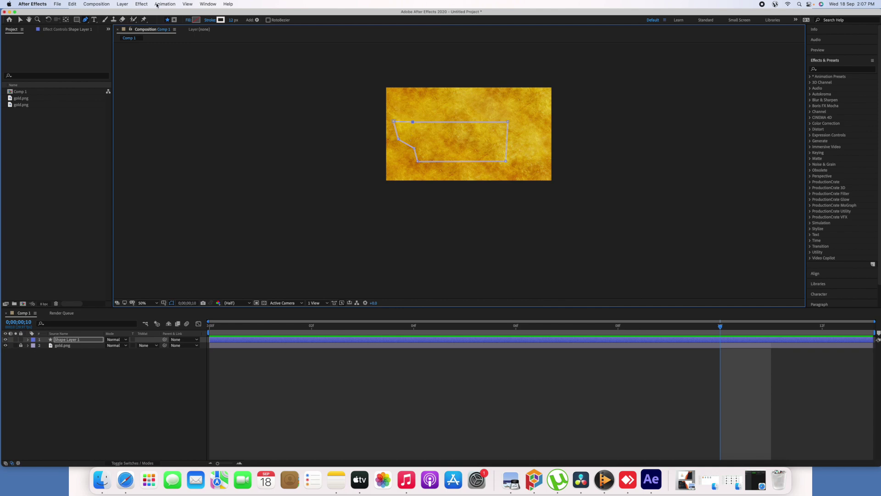
Step: Add vertices along the top, right and bottom edges of the path with the Add Vertex tool
click(86, 21)
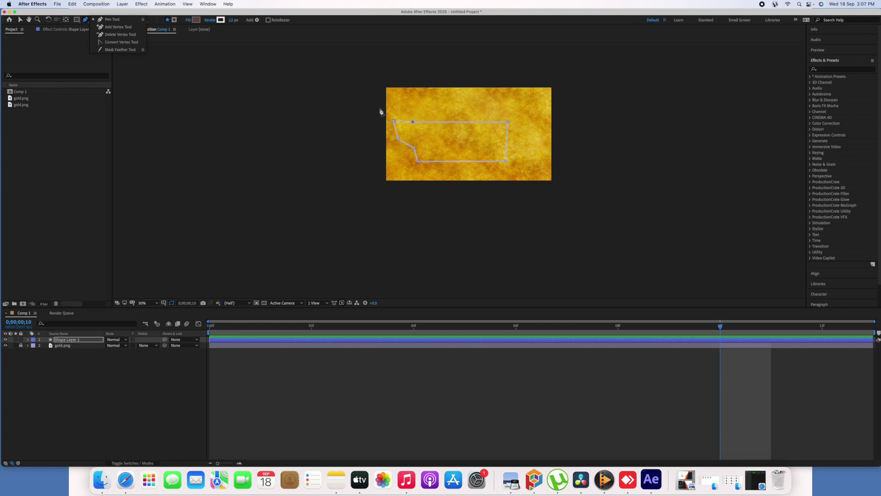
click(111, 31)
click(447, 122)
click(507, 140)
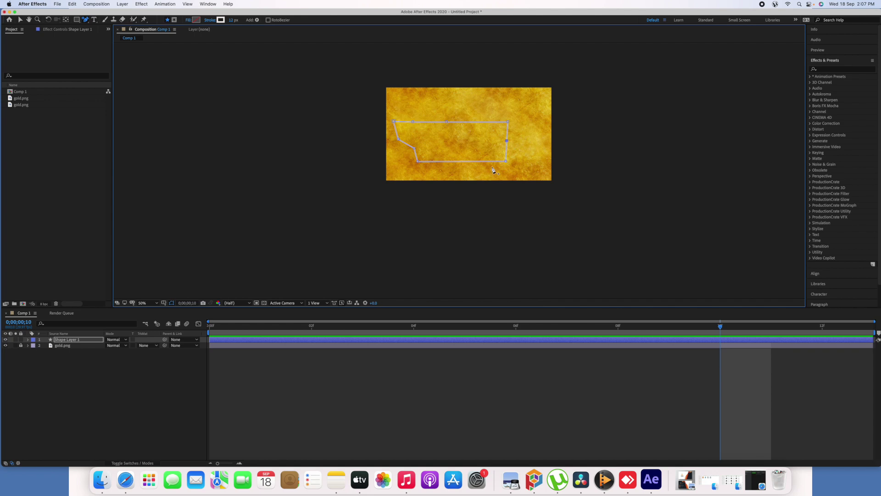
click(456, 162)
click(479, 122)
click(428, 161)
Step: Remove added vertices from the top, right and bottom edges with the Delete Vertex tool
click(88, 22)
drag(88, 24, 120, 36)
click(447, 122)
click(507, 141)
click(456, 162)
Step: Convert the path's lower-left corner to a smooth point and pull its handle down so the bottom edge bows downward
key(slash)
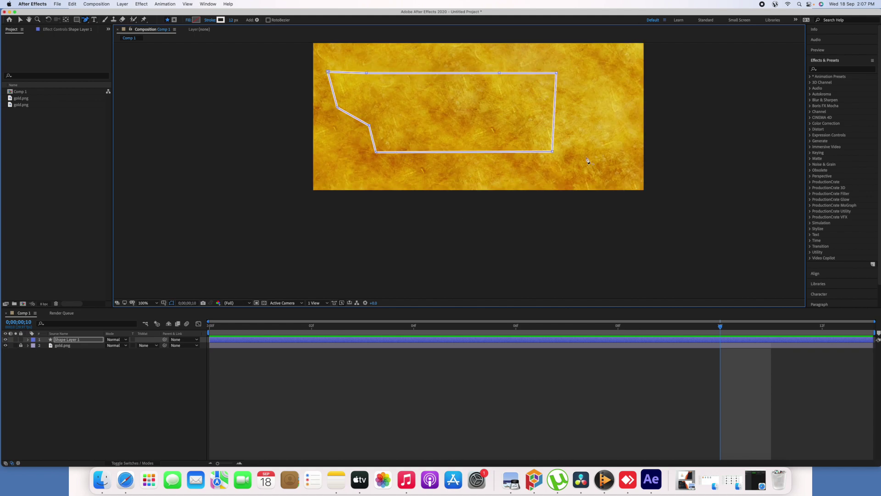
click(86, 20)
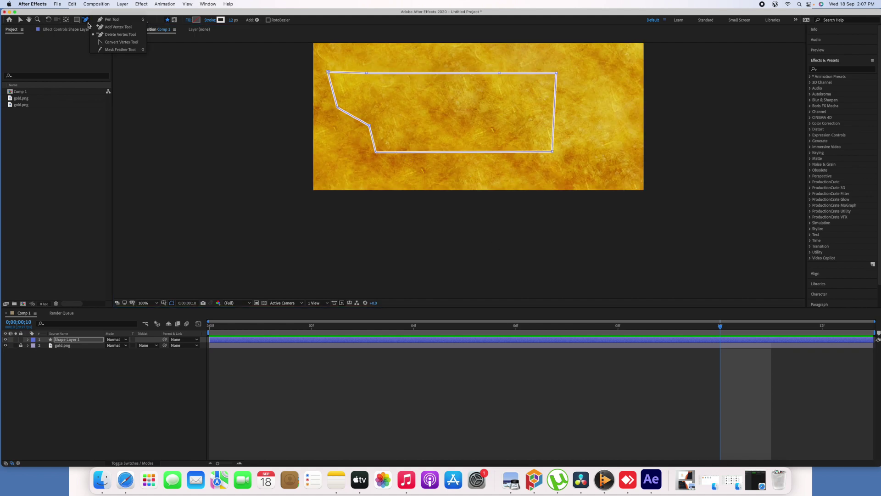
click(116, 42)
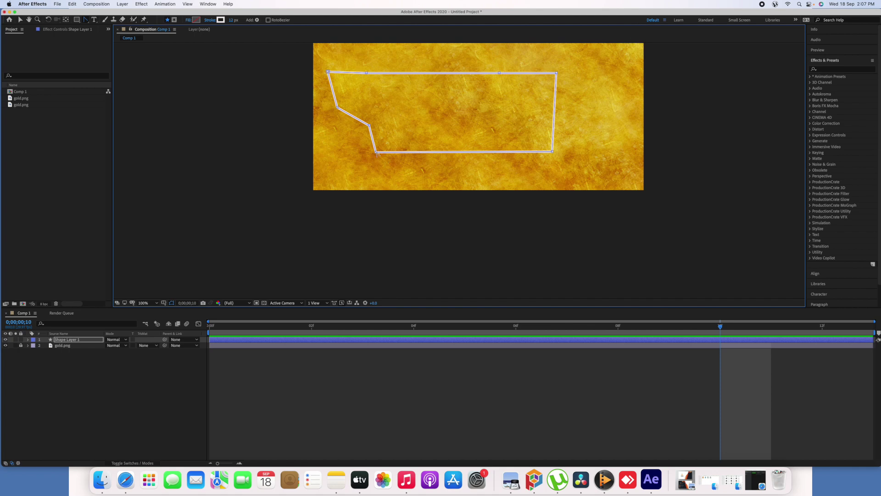
drag(376, 154, 434, 160)
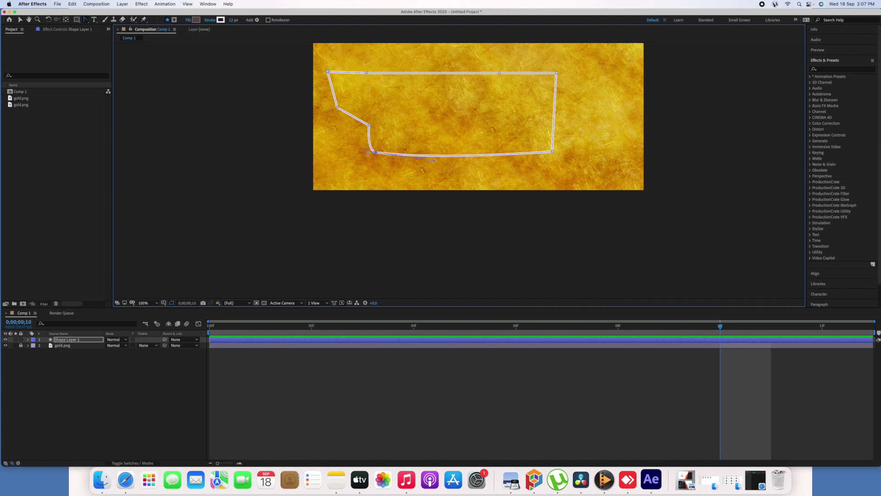
drag(436, 159, 420, 103)
drag(441, 131, 435, 173)
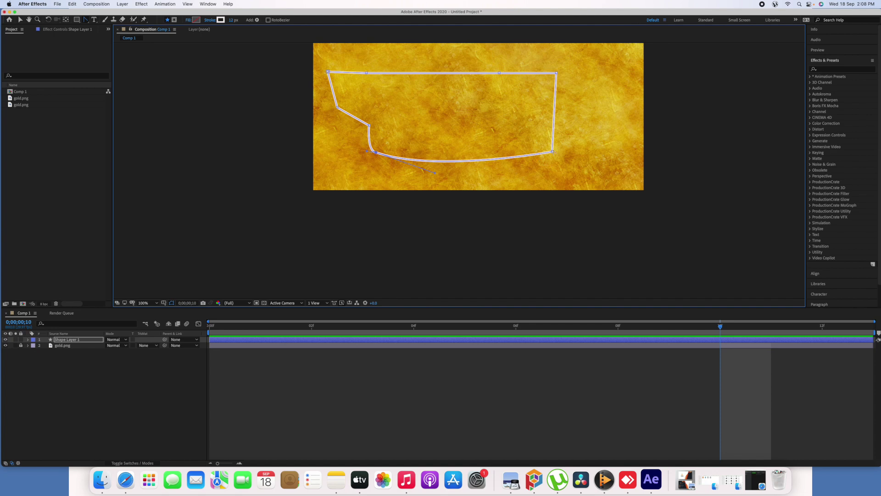
Step: Convert the path's lower-right and upper-right corners to smooth points so the right side bulges outward and the top edge curves
drag(552, 152, 572, 149)
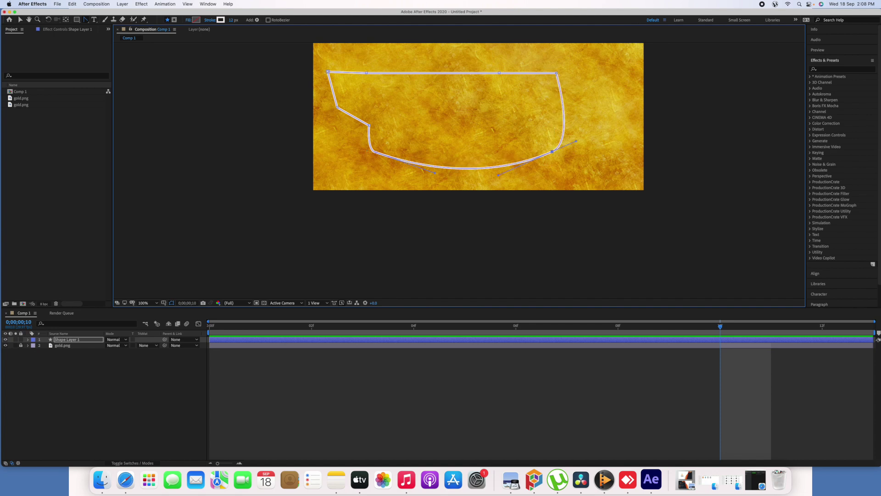
drag(557, 73, 570, 95)
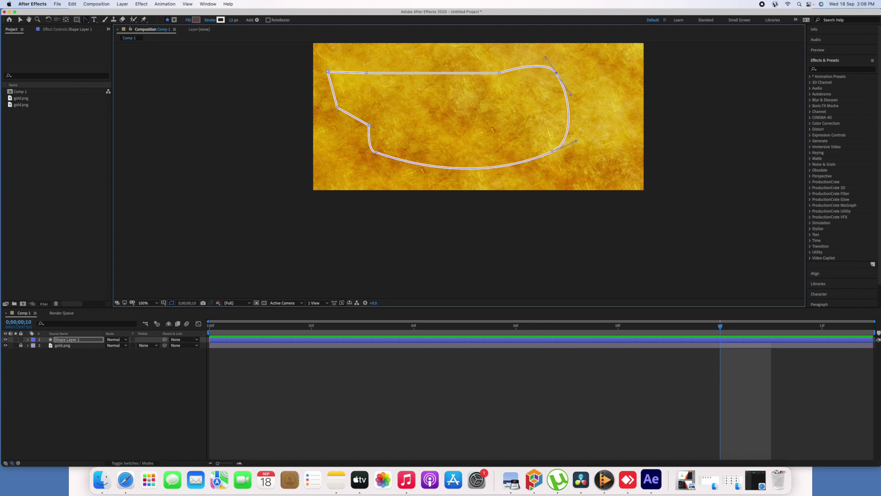
click(499, 73)
click(87, 22)
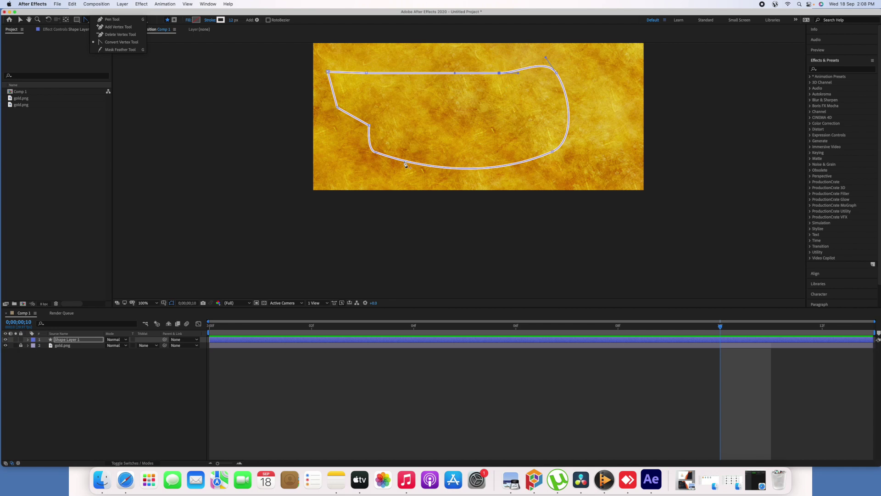
click(360, 164)
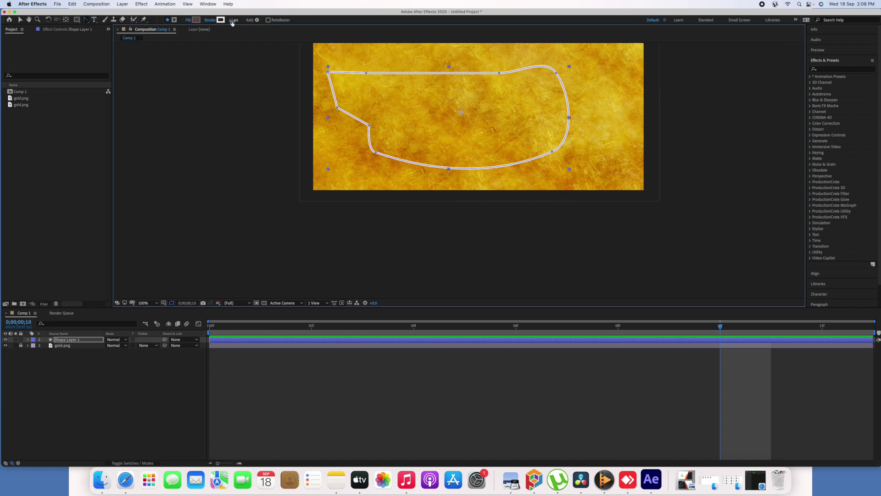
Step: Adjust the shape's stroke width and set its fill to a solid green color
mouse_move(231, 21)
mouse_down()
mouse_move(271, 20)
mouse_move(228, 21)
mouse_up()
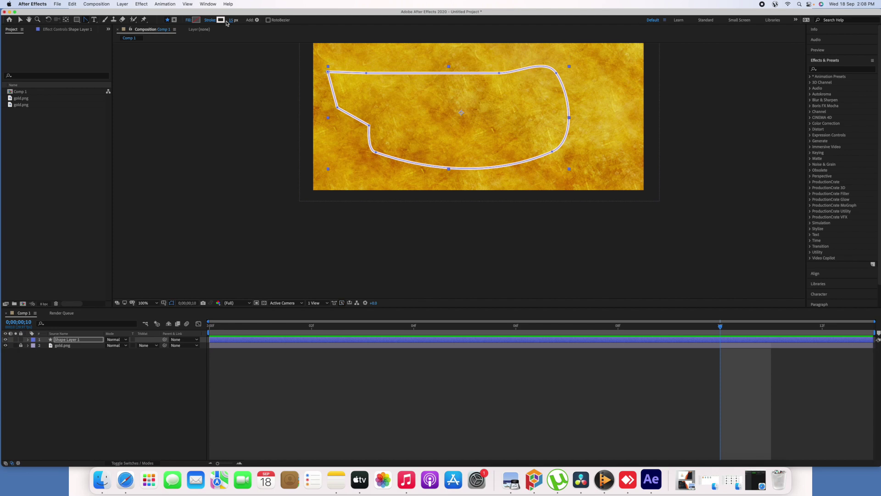
click(189, 21)
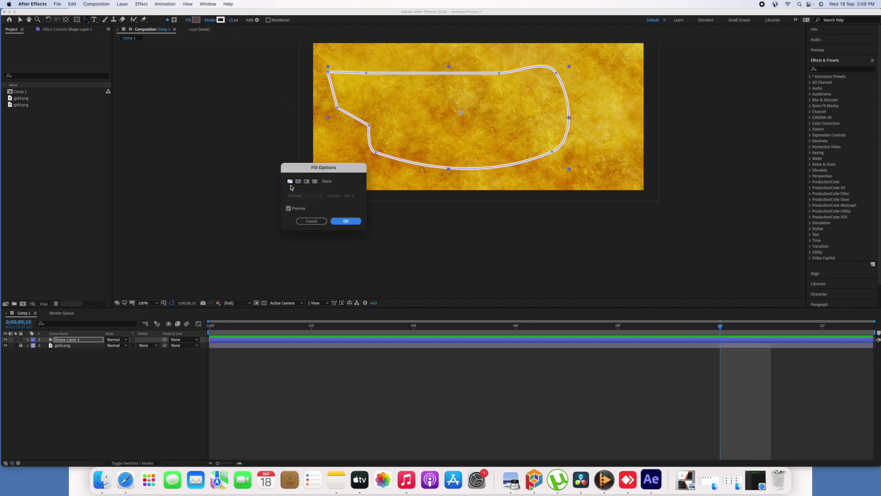
click(298, 182)
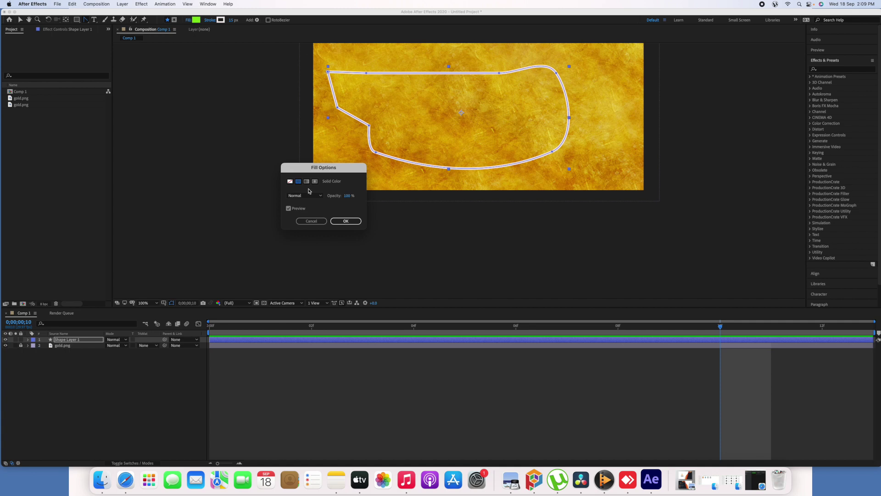
click(345, 221)
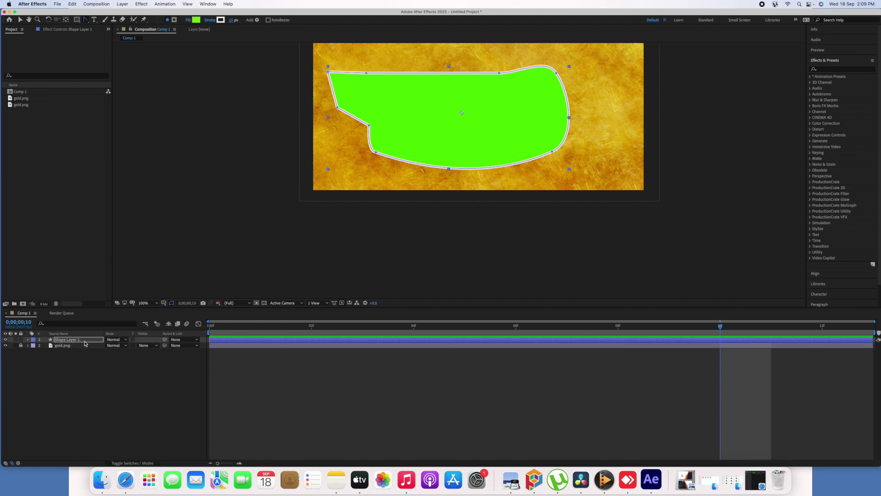
Step: Expand Shape Layer 1's contents and transform properties and set a keyframe for Path 1's Path at frame 0
click(27, 340)
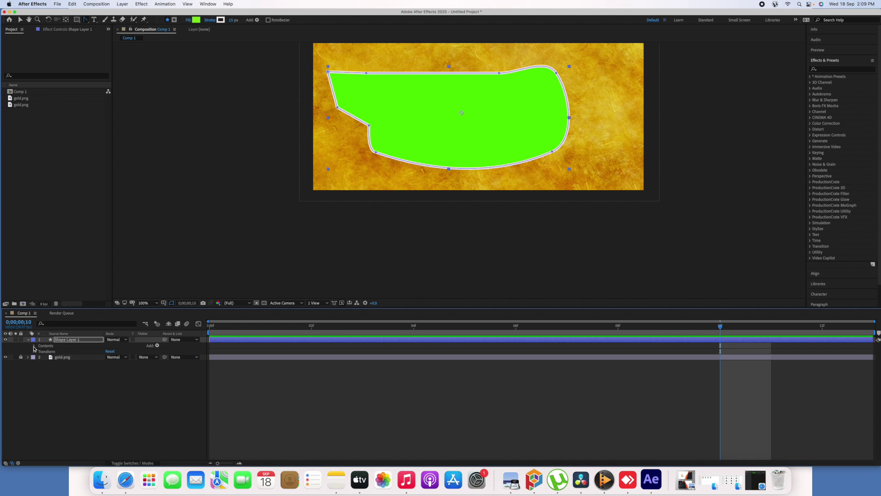
click(34, 345)
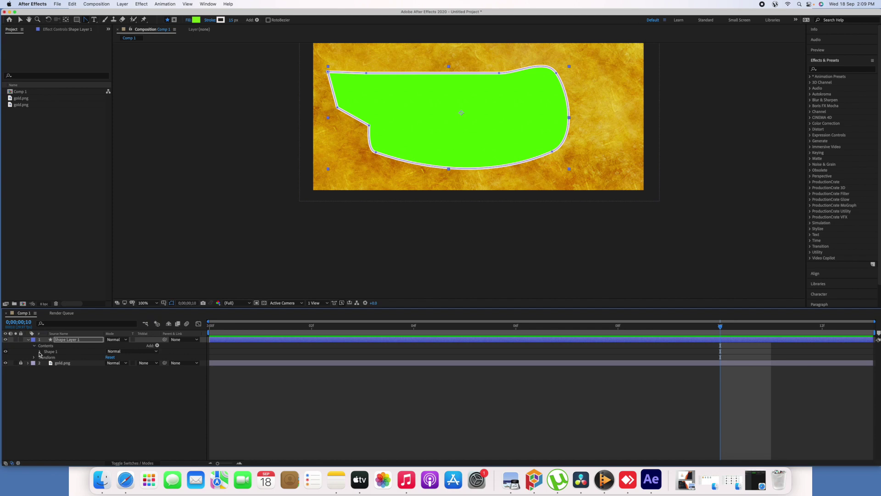
click(40, 351)
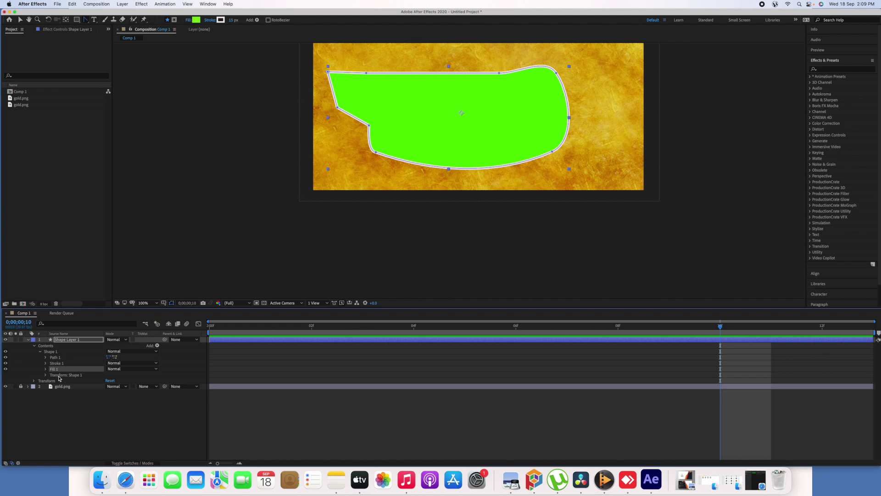
click(34, 381)
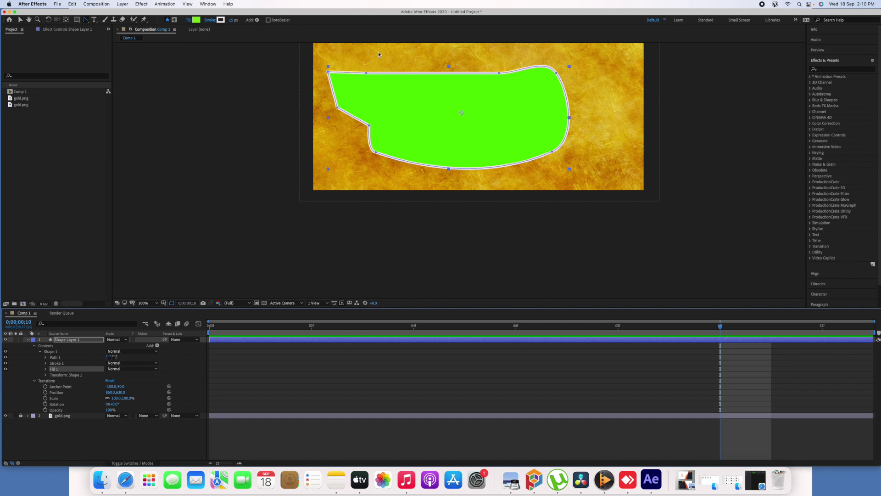
click(46, 358)
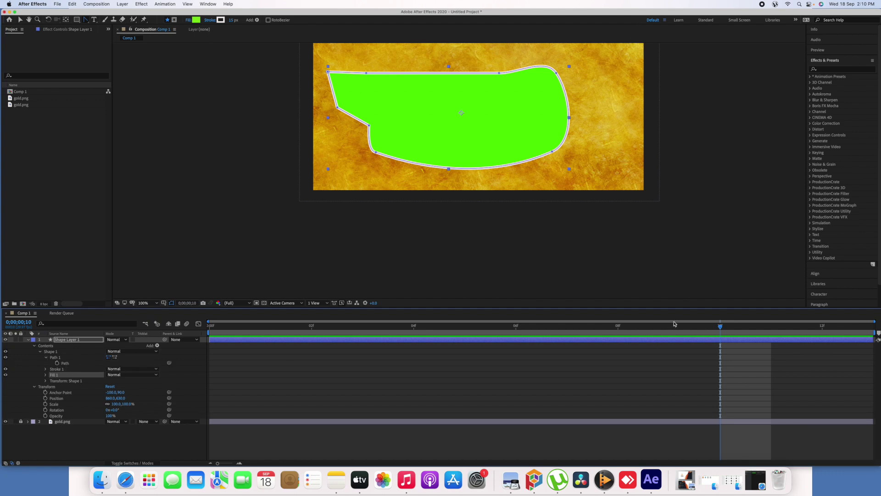
drag(719, 326, 362, 326)
key(Home)
click(57, 362)
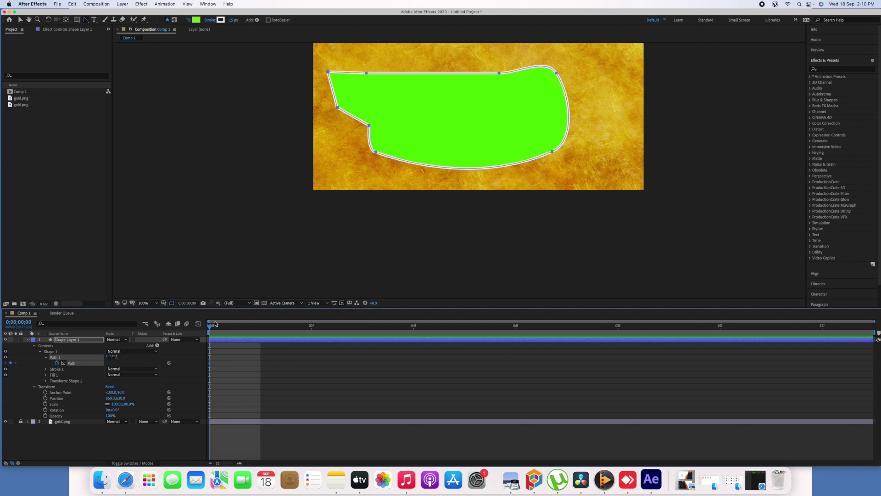
Step: At frame 4, reshape the path with the Convert Vertex tool by pulling long handles from its top-edge vertices and both bottom corners
drag(212, 328, 412, 337)
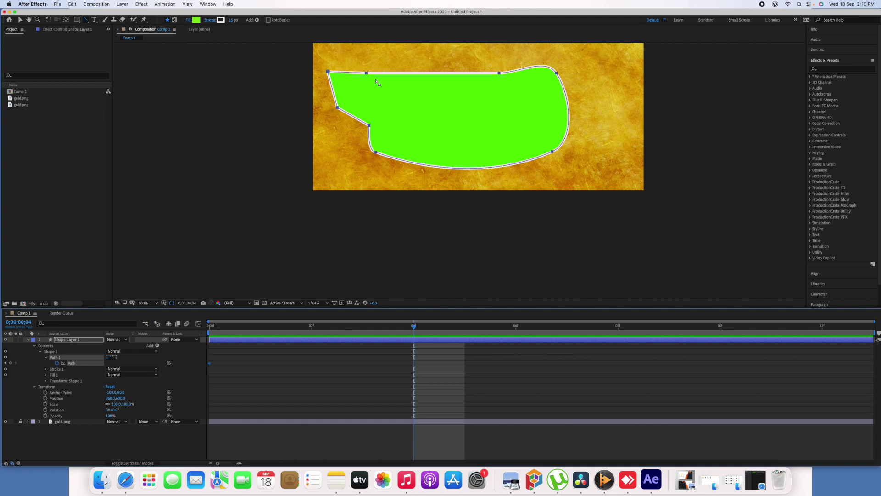
click(88, 22)
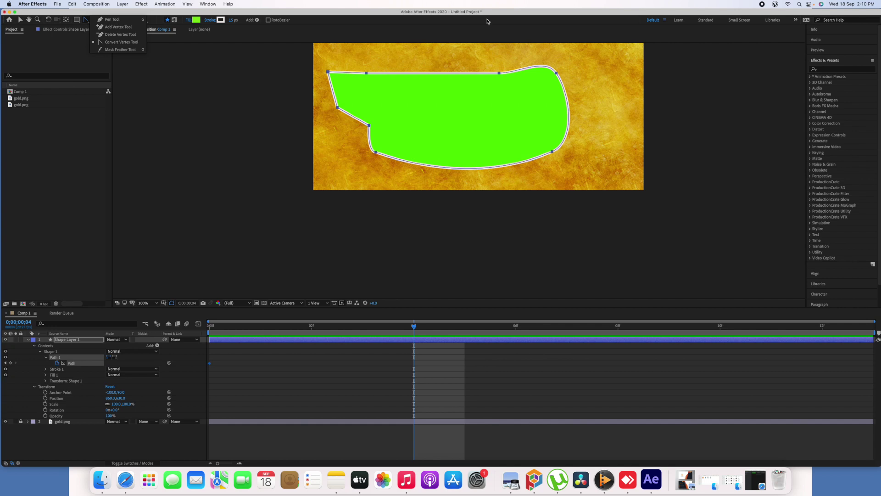
click(120, 42)
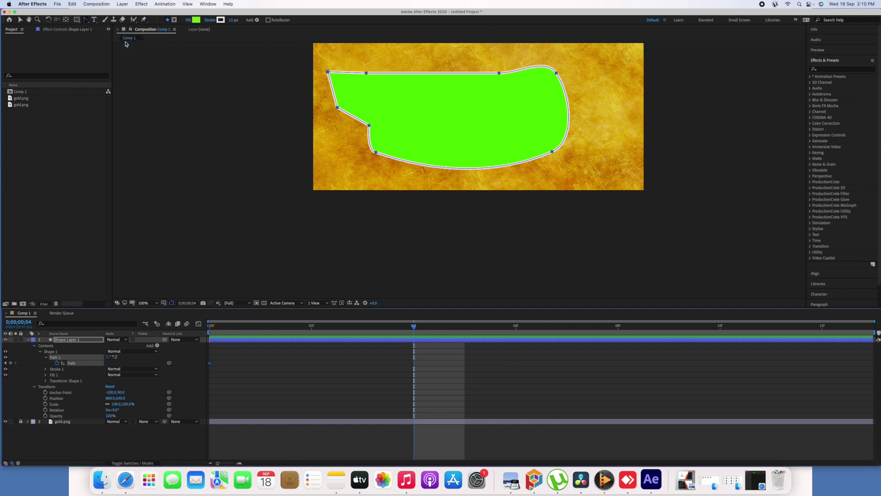
click(366, 73)
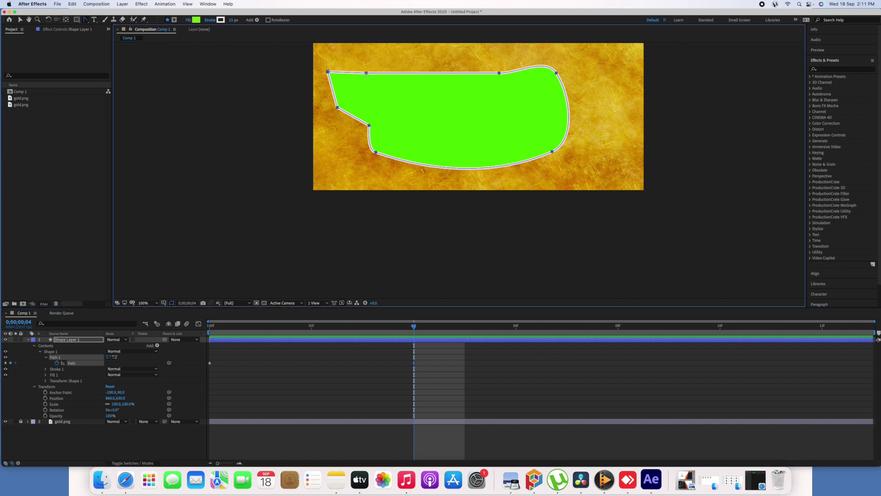
click(366, 74)
drag(366, 74, 467, 108)
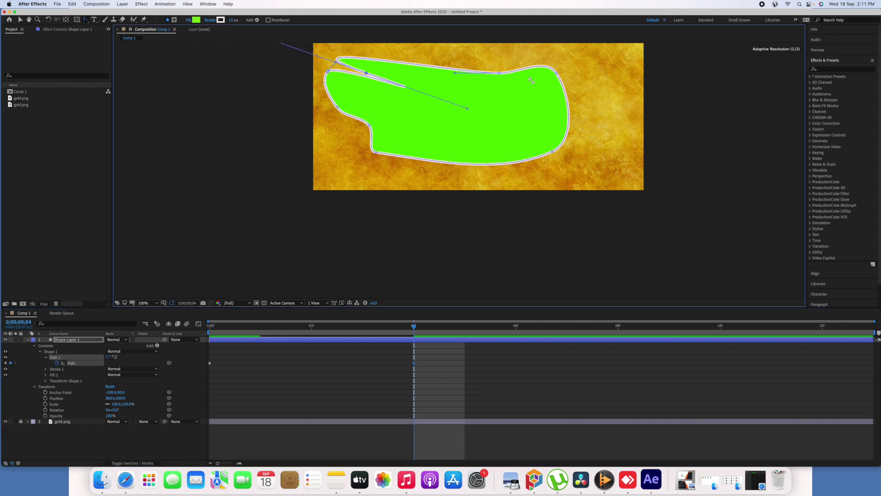
drag(456, 74, 448, 137)
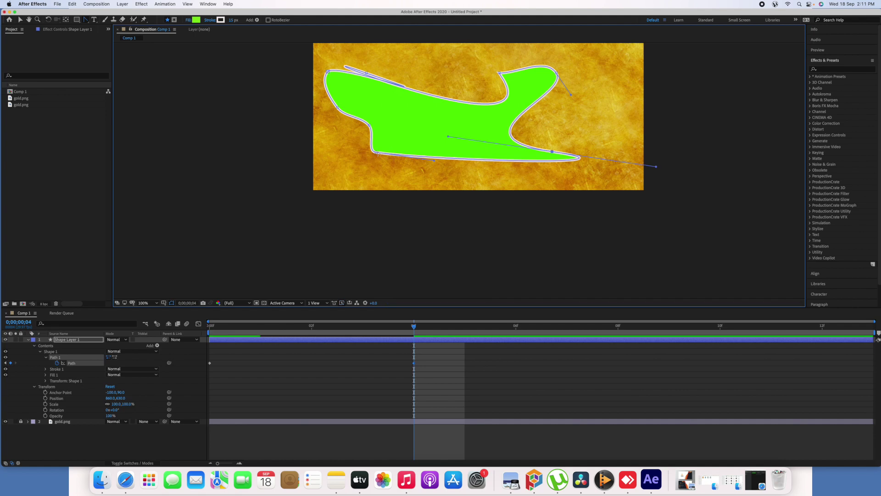
drag(375, 151, 429, 112)
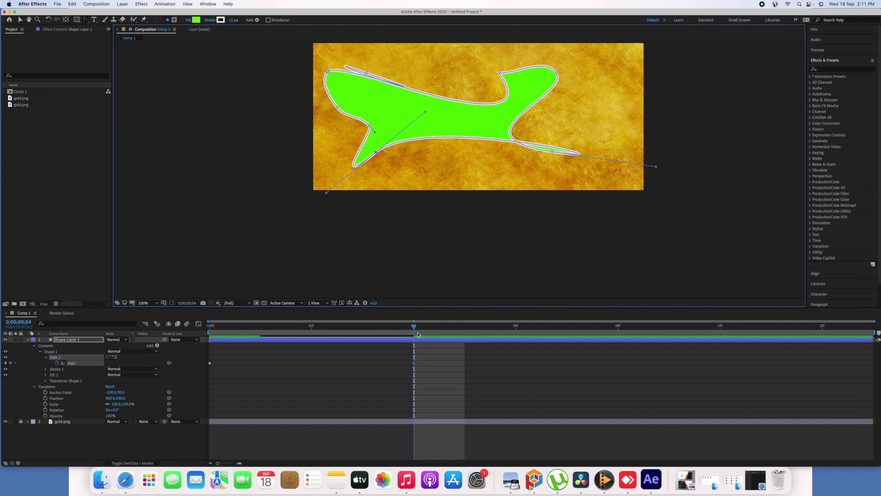
Step: At frame 6, adjust the lower-left curve and move the three top-edge vertices inward and to the right with the Pen tool
click(414, 329)
drag(414, 329, 508, 337)
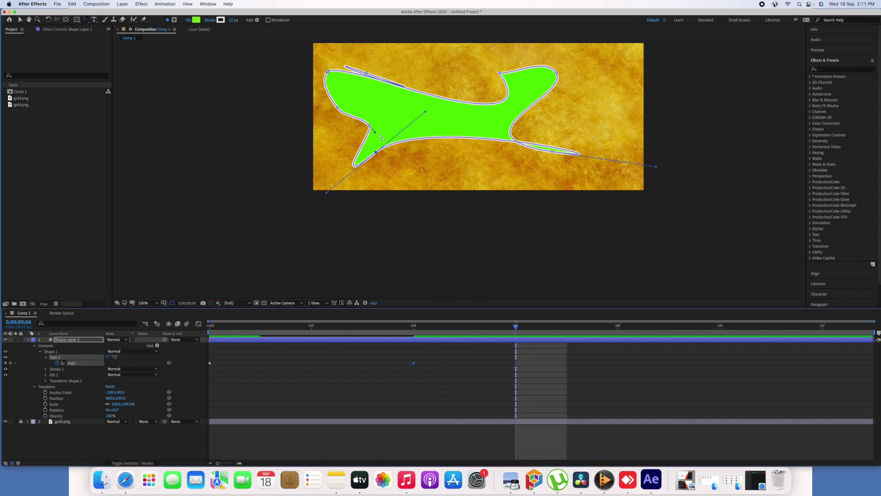
drag(375, 134, 396, 111)
drag(85, 20, 108, 20)
drag(328, 72, 420, 122)
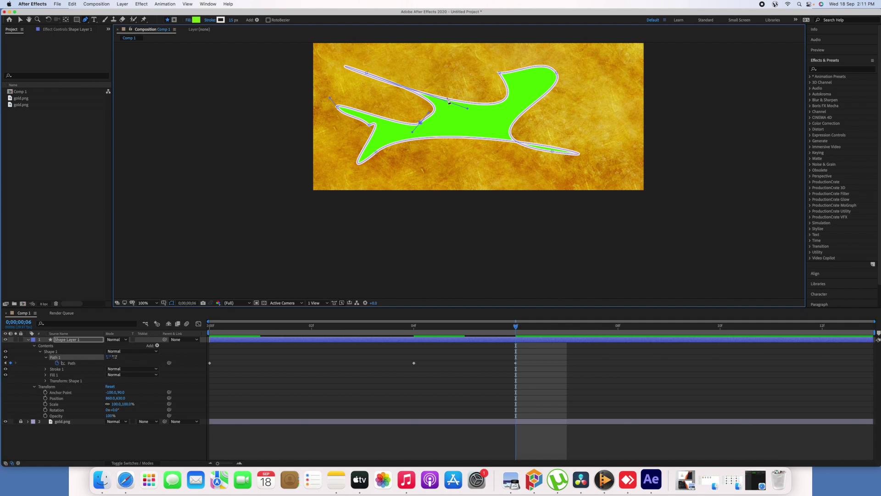
drag(366, 74, 625, 129)
drag(498, 73, 595, 50)
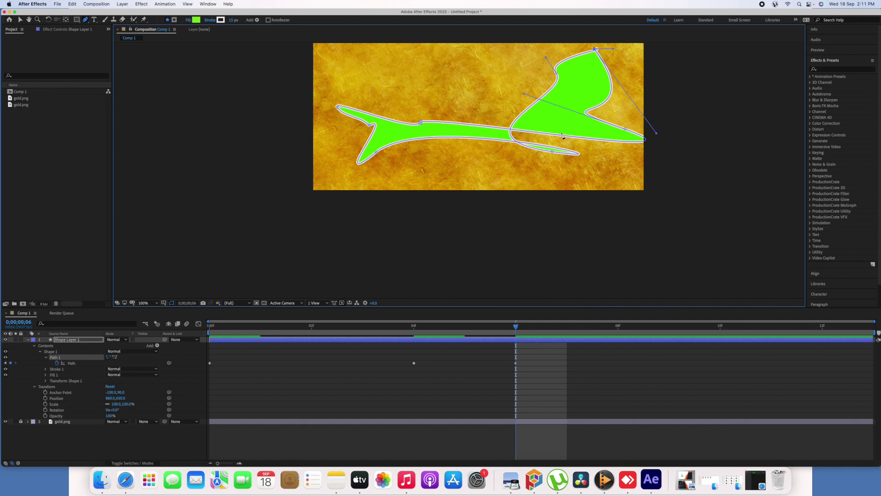
Step: Scrub back through the path keyframes to frame 0 and play the shape animation
drag(518, 326, 412, 340)
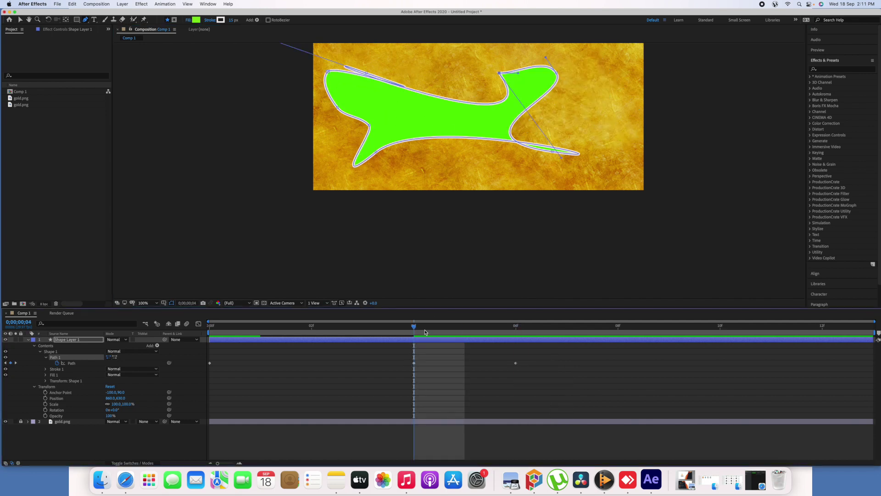
drag(413, 327, 191, 347)
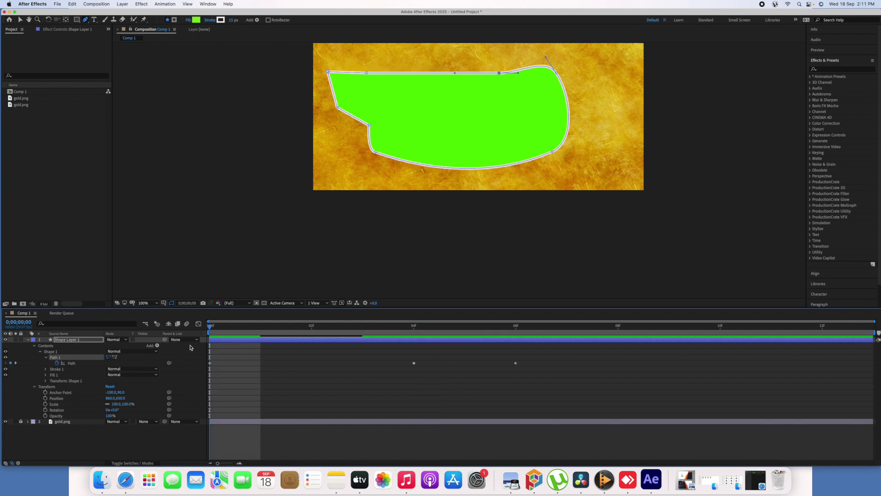
key(space)
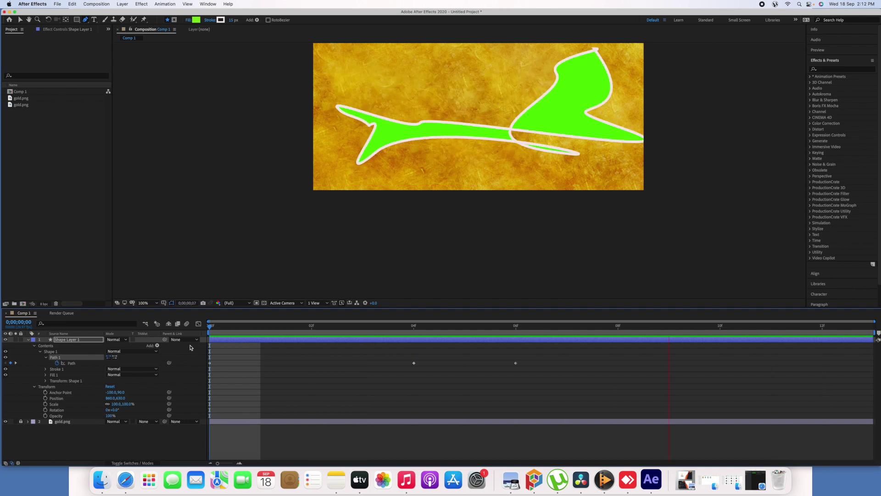
key(space)
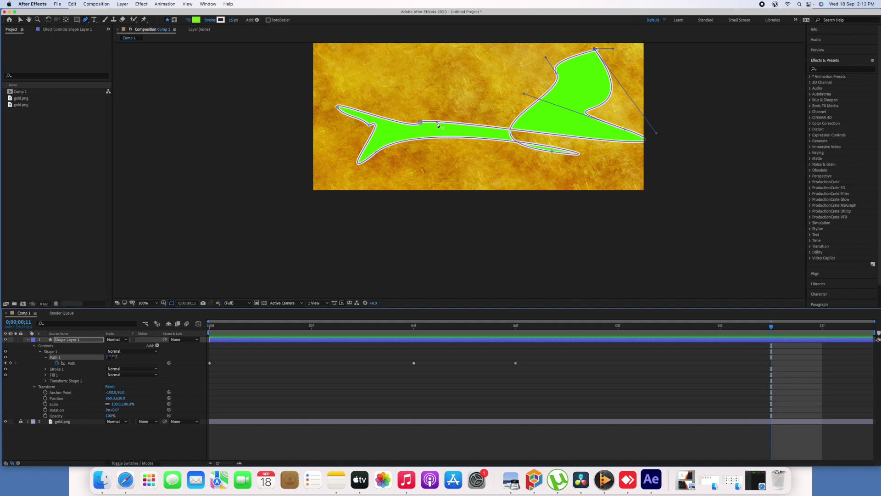
Step: Collapse Shape Layer 1 and delete it from Comp 1
click(28, 340)
click(58, 340)
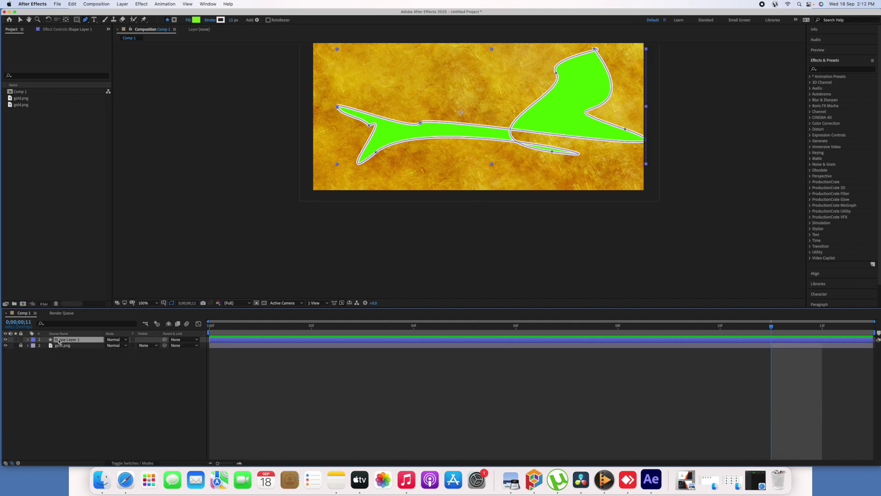
key(Delete)
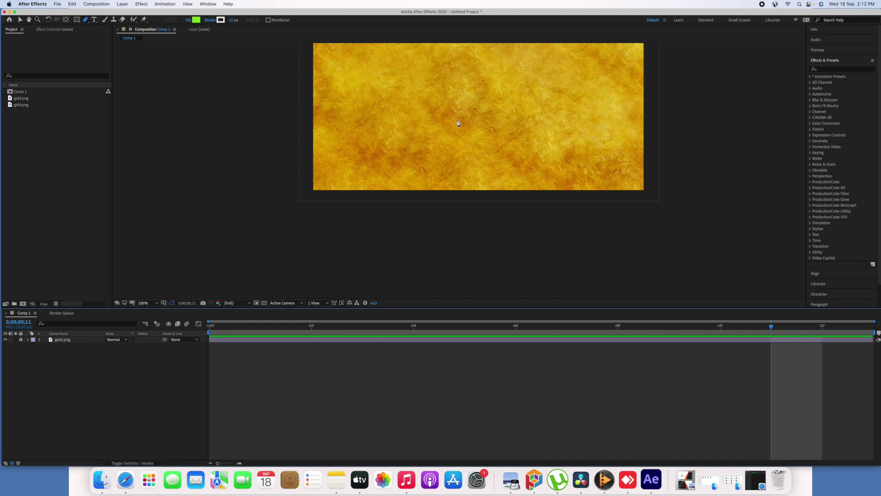
Step: Draw a horizontal two-point line across the gold image with the Pen tool, trying a third vertex above it and undoing that vertex
scroll(464, 160, up, 3)
scroll(458, 123, down, 5)
scroll(457, 122, up, 2)
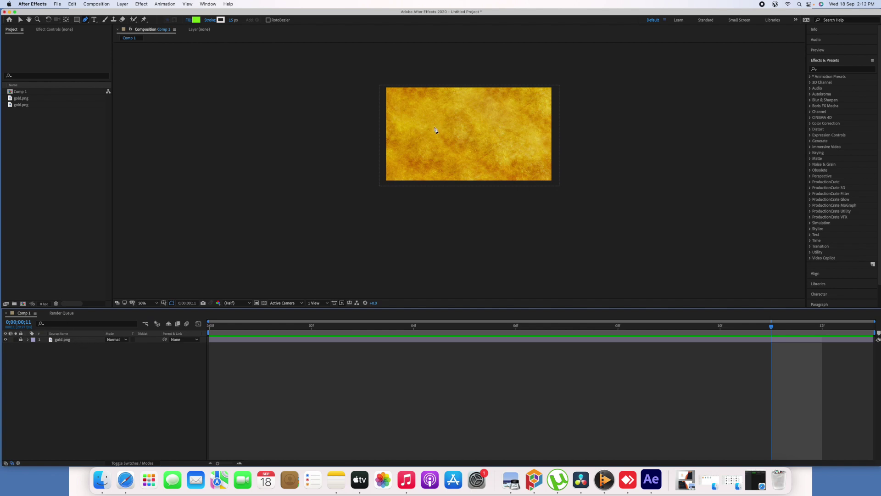
click(403, 130)
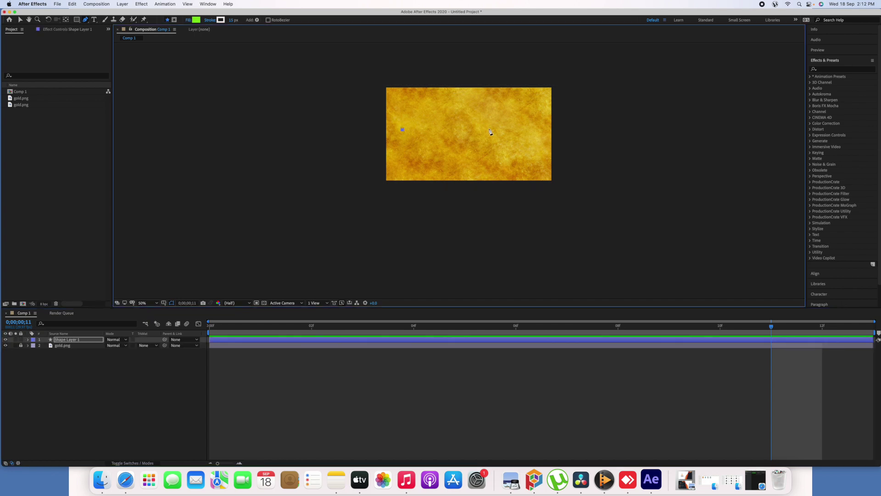
click(516, 129)
click(456, 93)
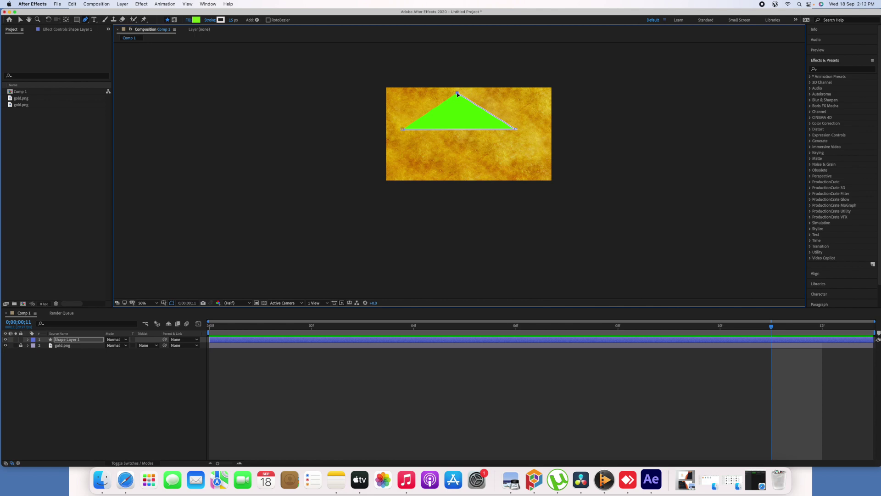
key(super+z)
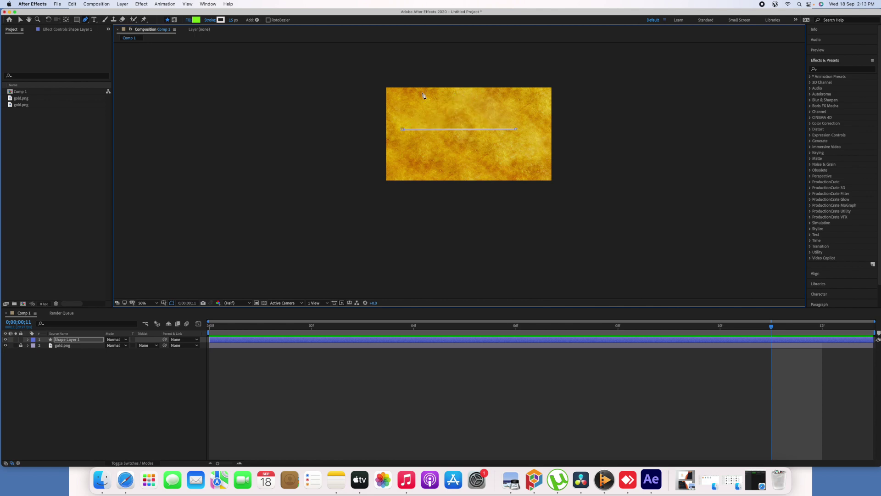
Step: Draw a vertical two-point line crossing the horizontal one as a separate shape layer, and delete that new layer
click(92, 366)
click(459, 97)
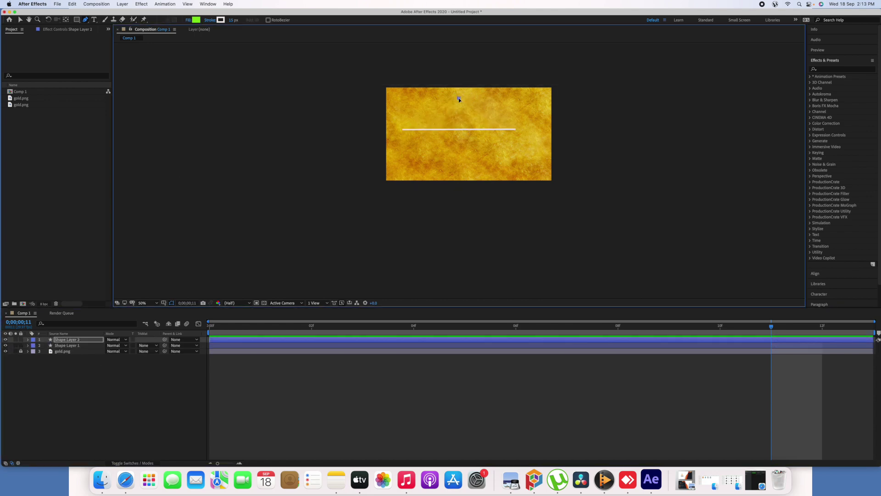
click(460, 170)
click(88, 341)
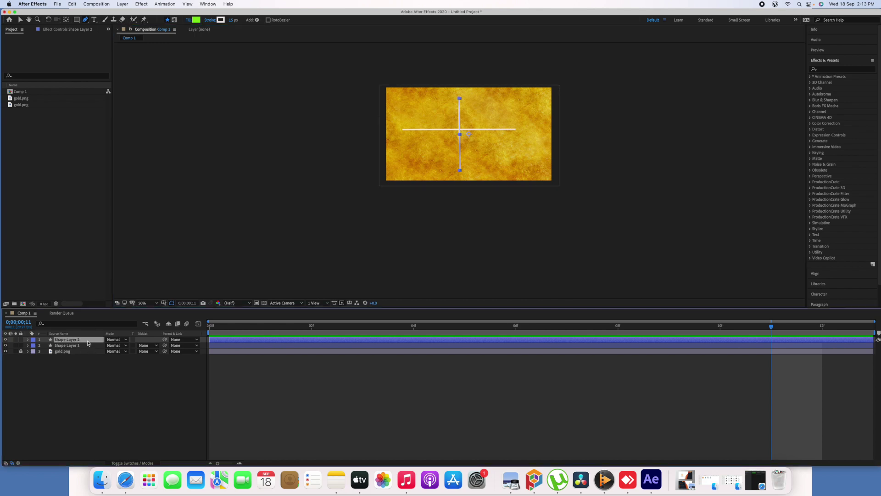
key(Delete)
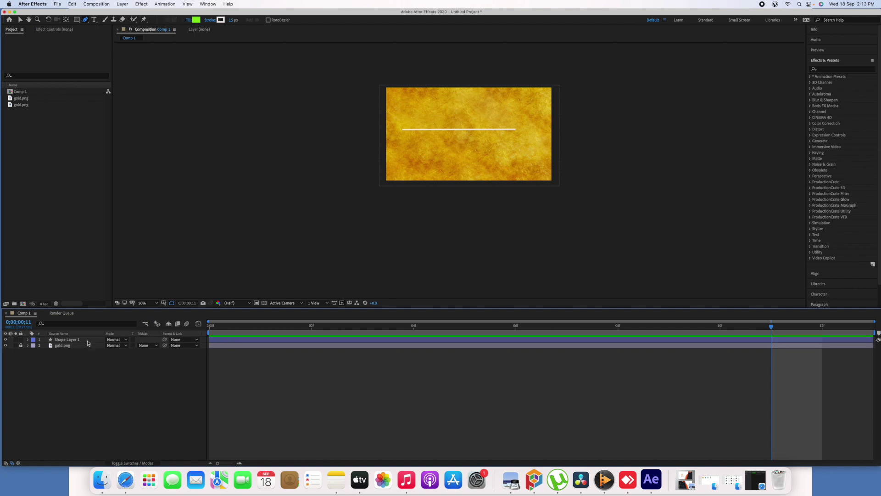
Step: Duplicate the horizontal line's Shape 1 inside the contents of Shape Layer 1
click(28, 340)
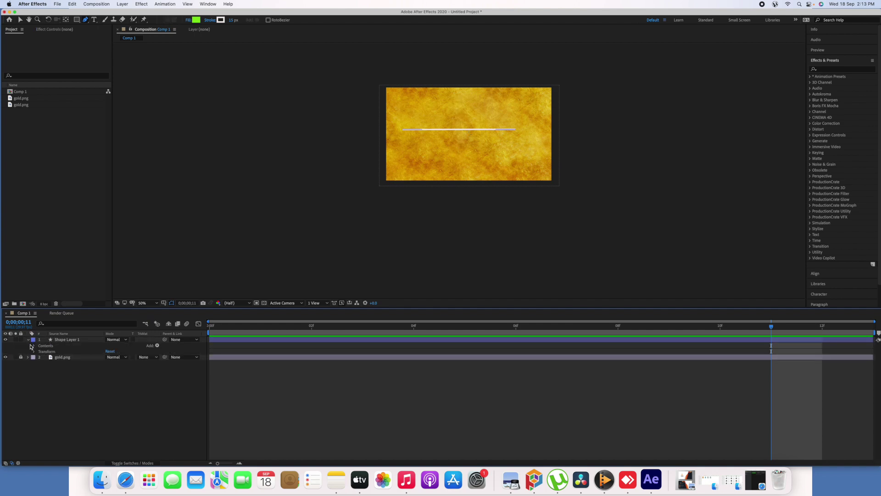
click(34, 346)
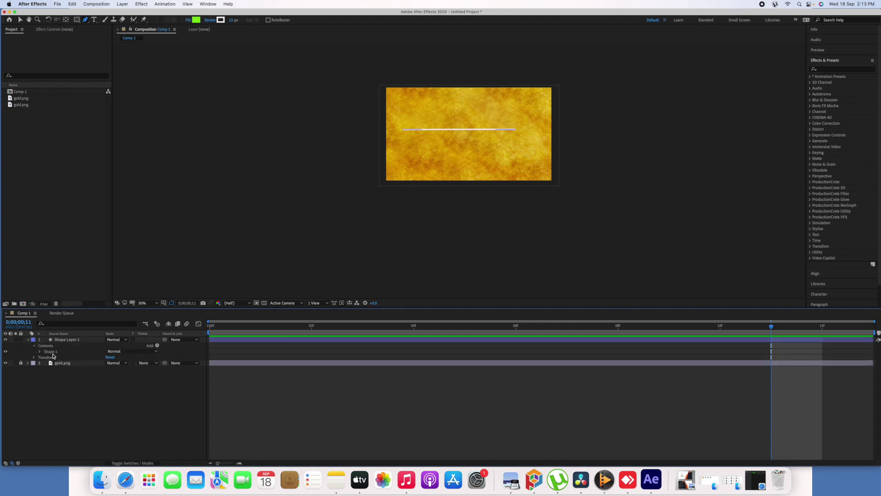
click(51, 352)
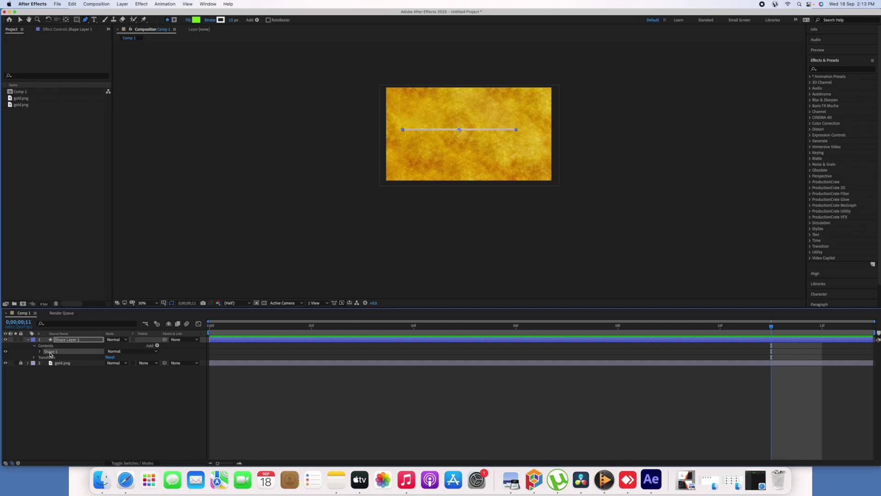
key(super+d)
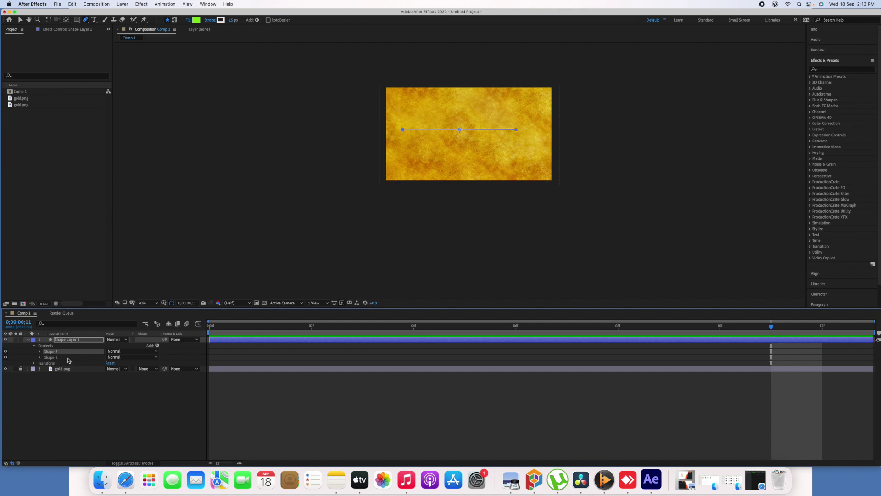
Step: Set the rotation of the duplicated Shape 2 to 90° in its own transform properties
click(39, 351)
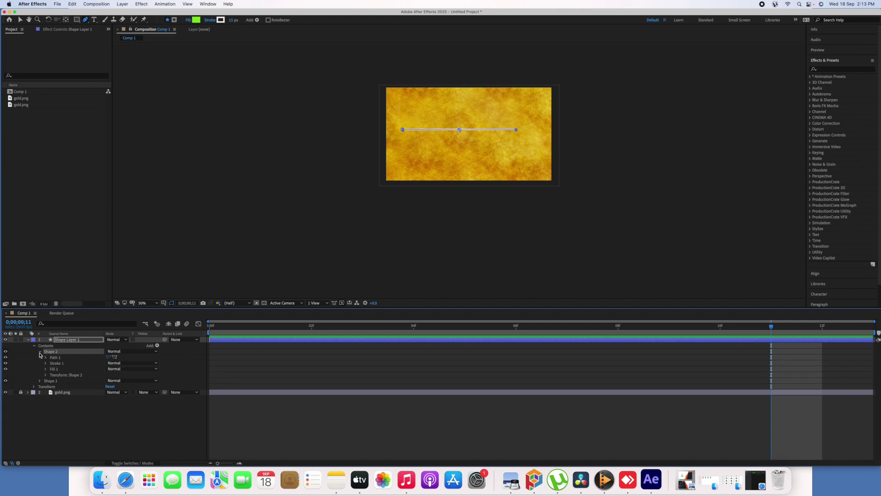
click(46, 375)
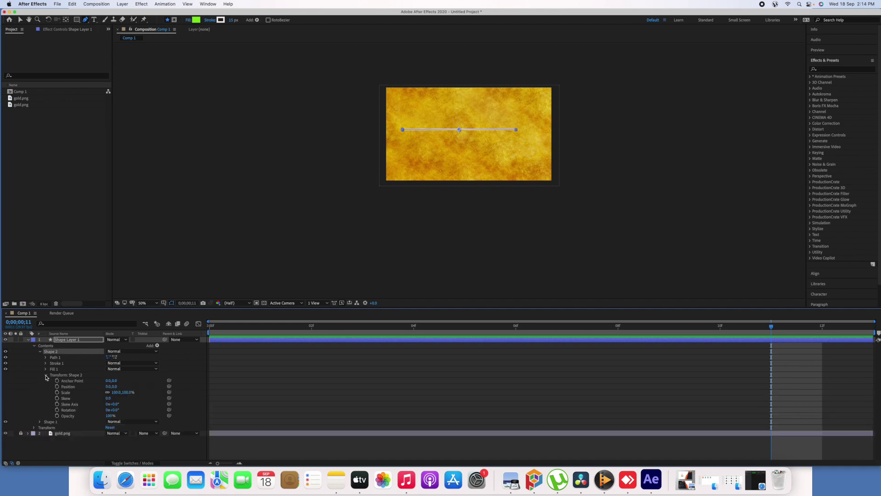
click(115, 410)
text(90)
key(Return)
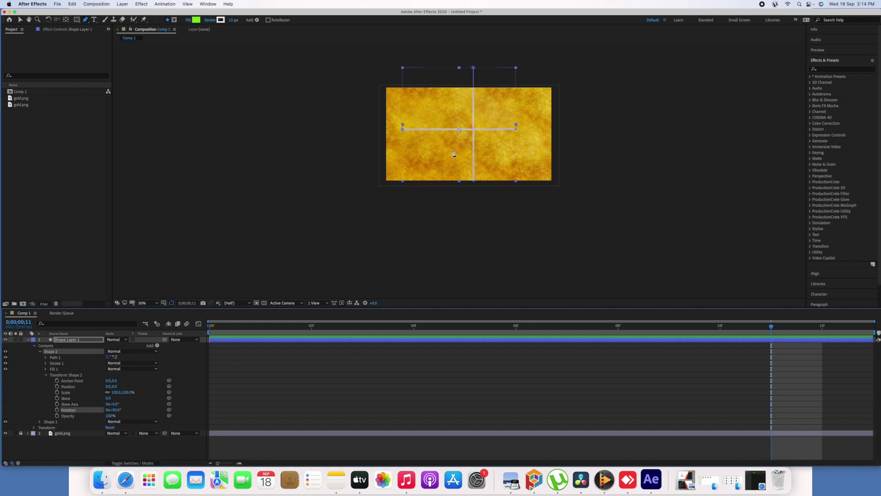
Step: Set Shape 2's anchor point Y value to about -168 to centre the vertical line on the horizontal one, and collapse its properties
click(82, 447)
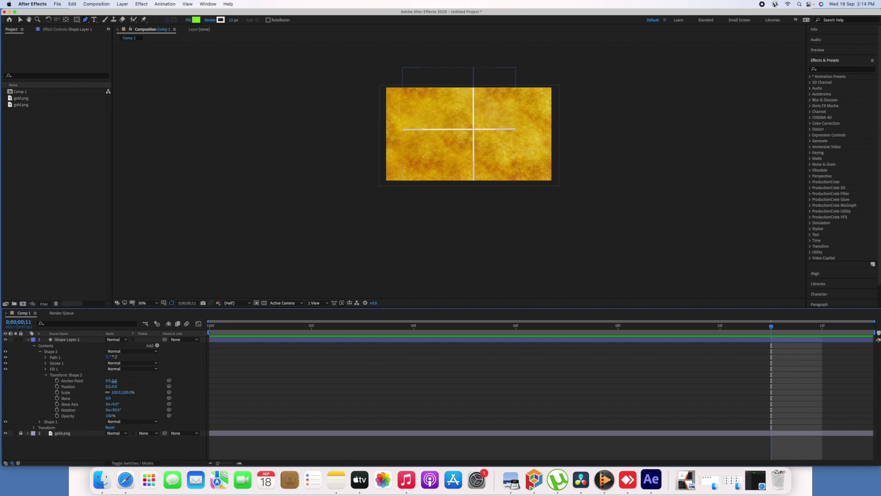
drag(114, 381, 52, 386)
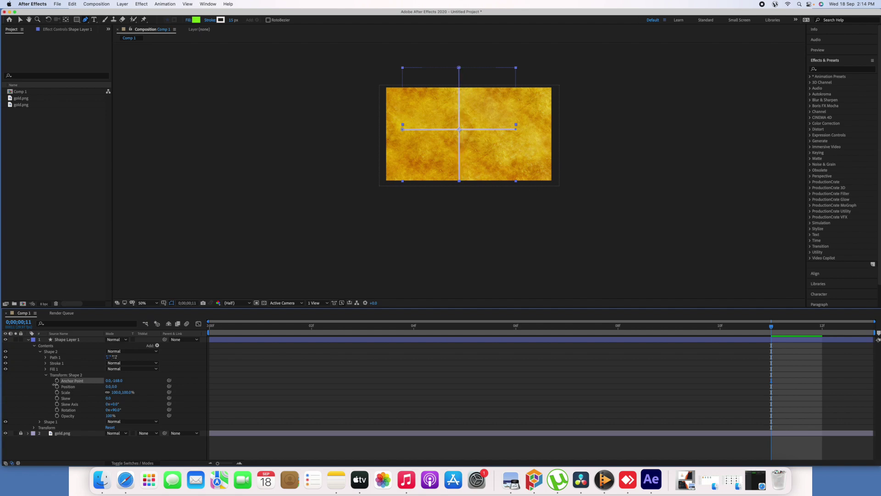
click(40, 352)
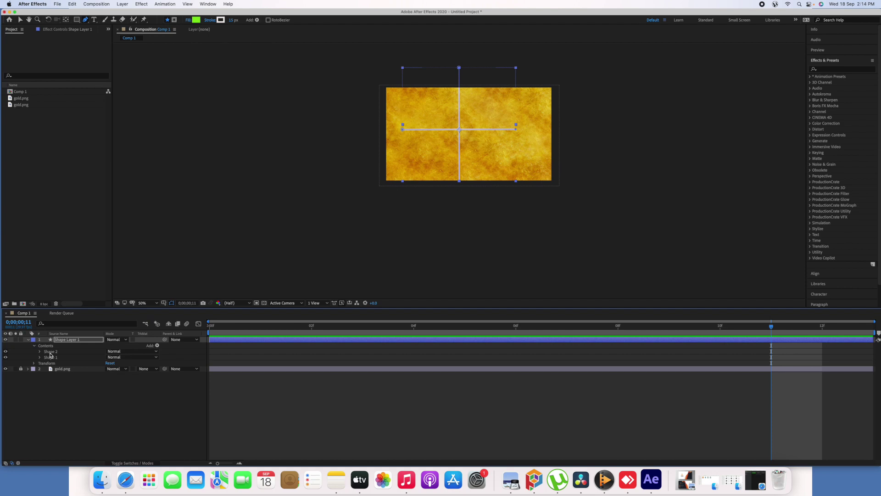
Step: Group Shape 1 and Shape 2 together within Shape Layer 1 and expand the new group
click(51, 352)
shift+click(50, 357)
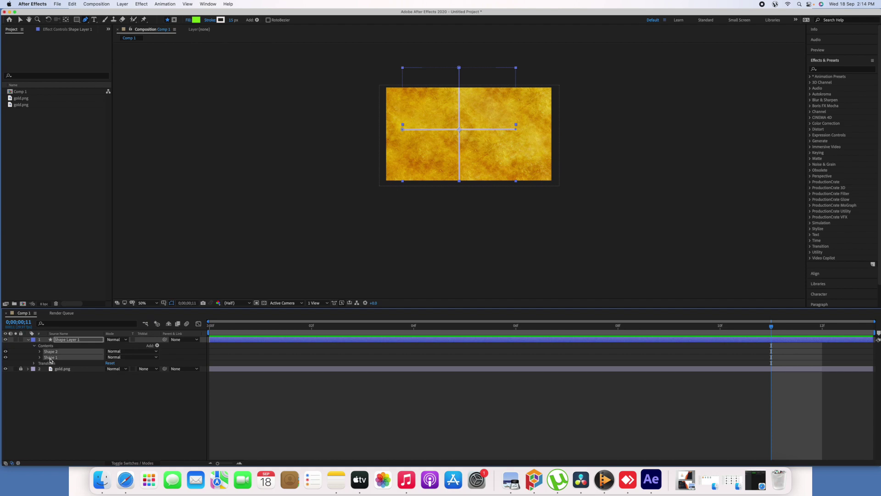
right_click(59, 354)
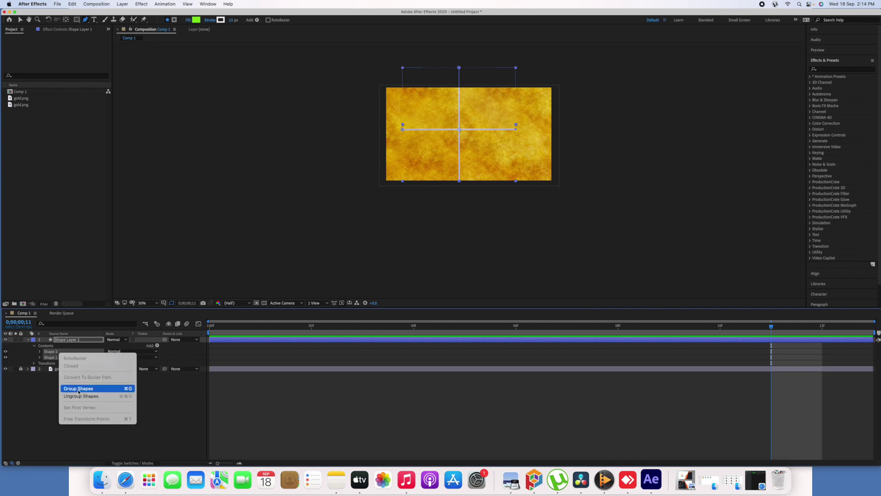
click(78, 390)
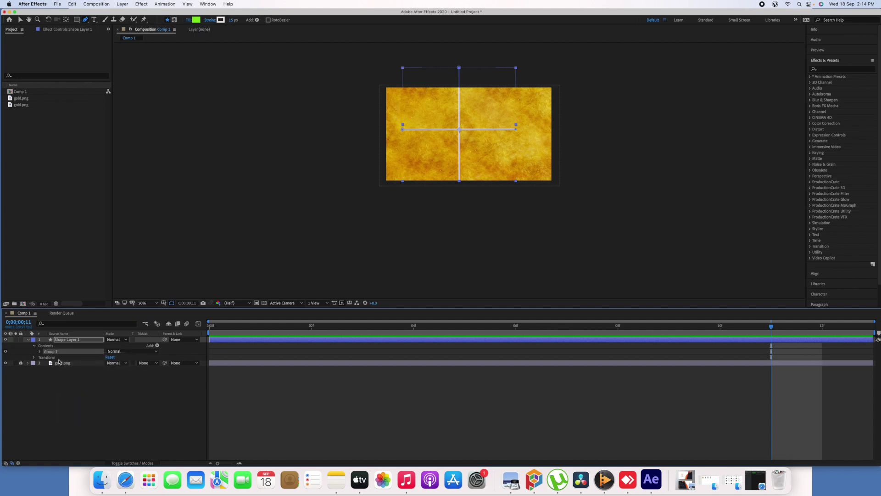
click(40, 353)
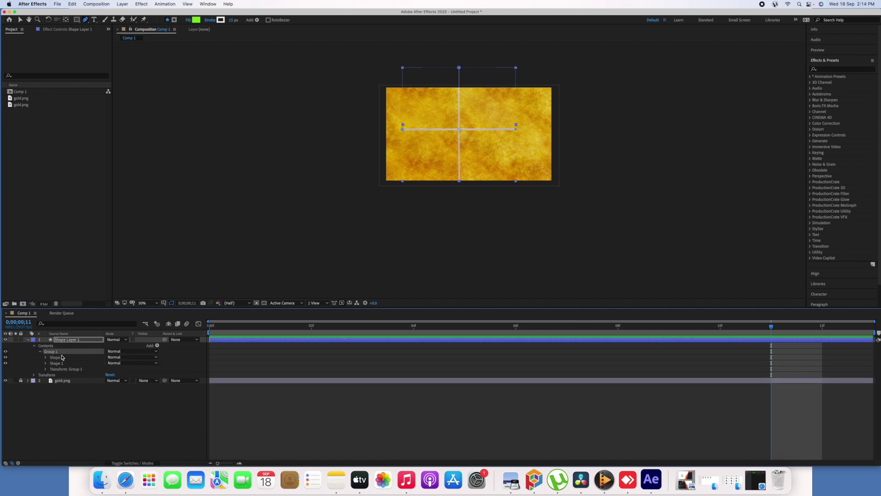